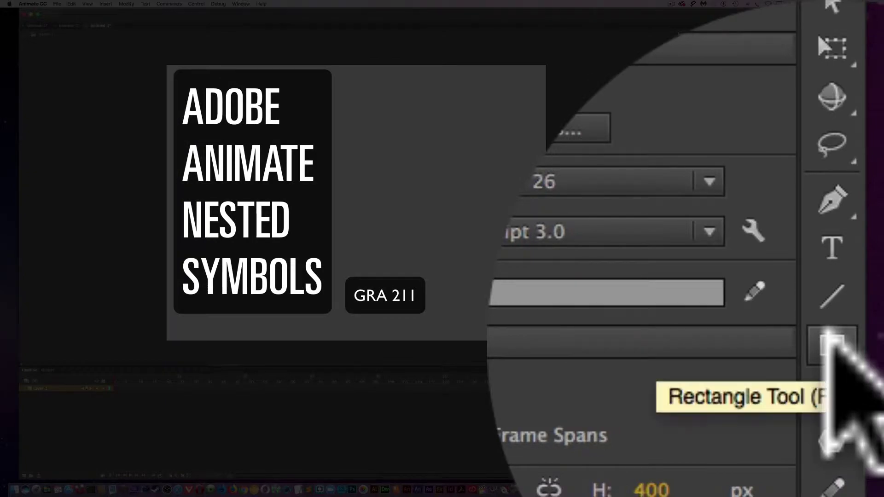
# Step: Activate the Rectangle tool in the Tools panel
pyautogui.click(874, 116)
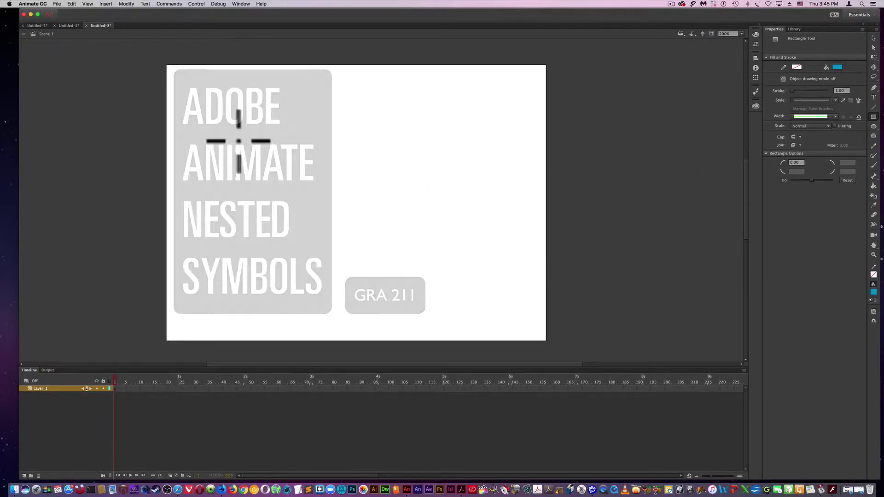
# Step: Draw a small blue square on the stage and marquee-select it
pyautogui.moveTo(216, 119); pyautogui.dragTo(250, 146)
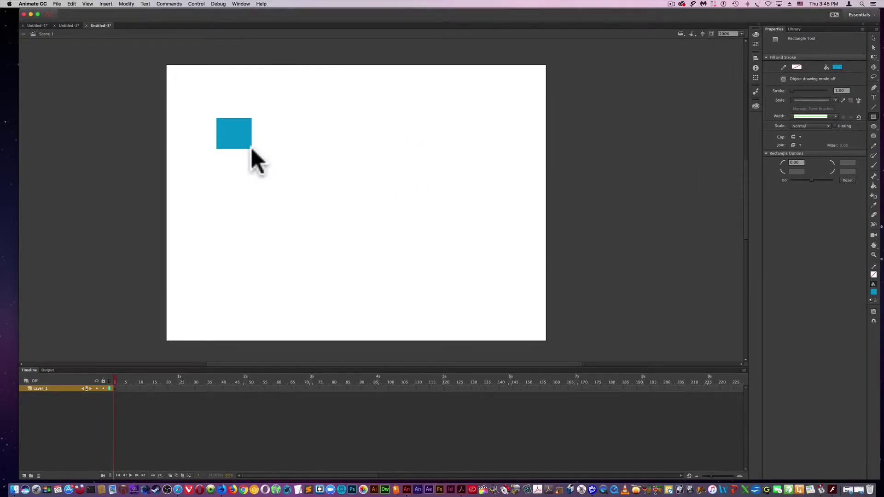
pyautogui.click(872, 37)
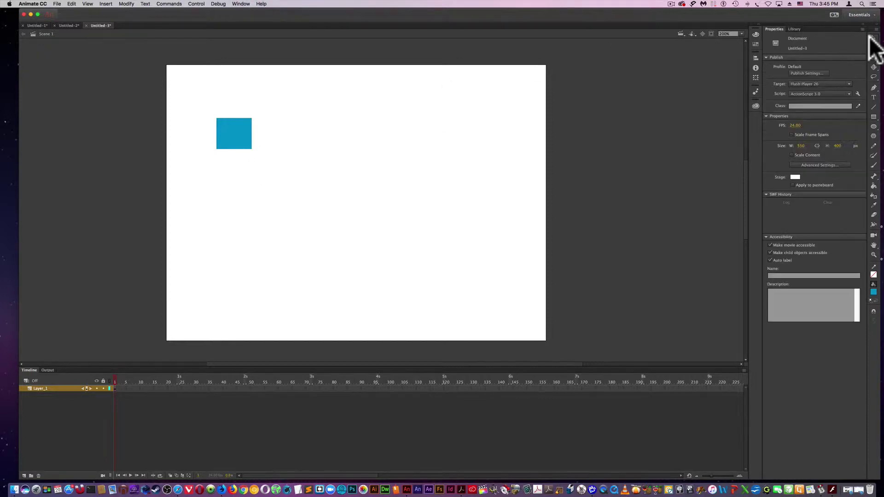
pyautogui.moveTo(204, 106); pyautogui.dragTo(281, 177)
# Step: Convert the selected square into the graphic symbol 'Symbol 2' via Modify > Convert to Symbol
pyautogui.scroll(2, 195, 46)
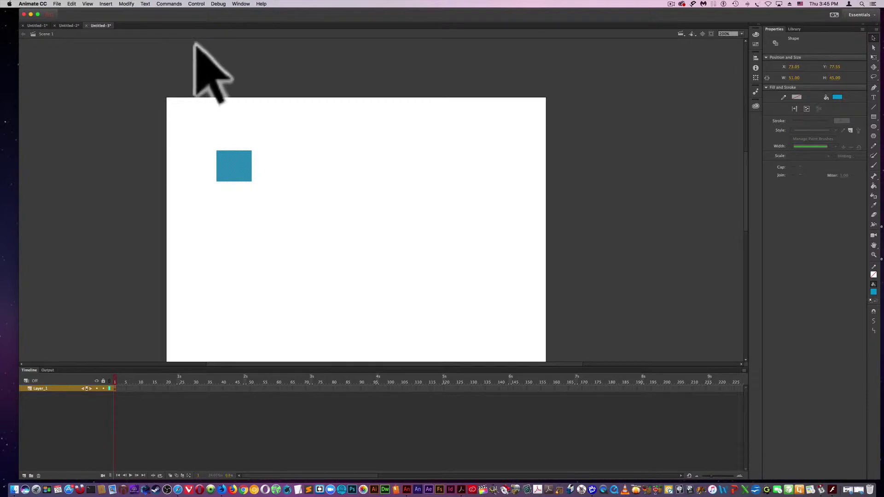
pyautogui.click(127, 3)
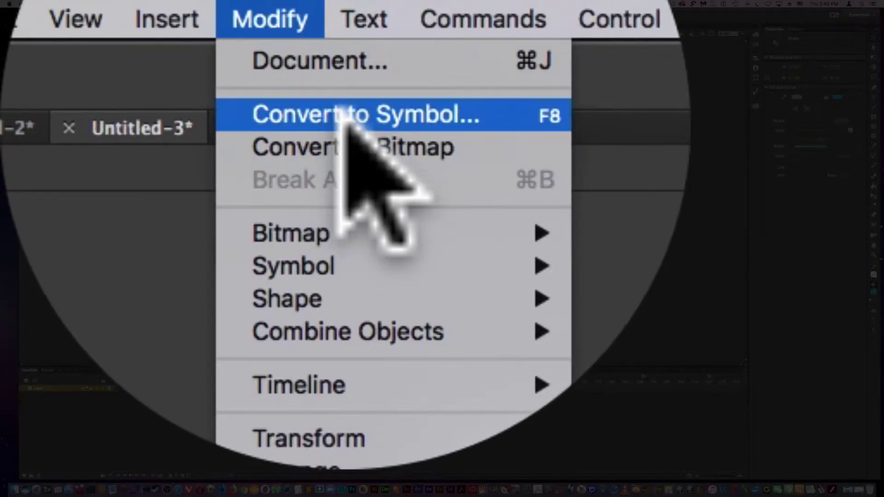
pyautogui.click(140, 22)
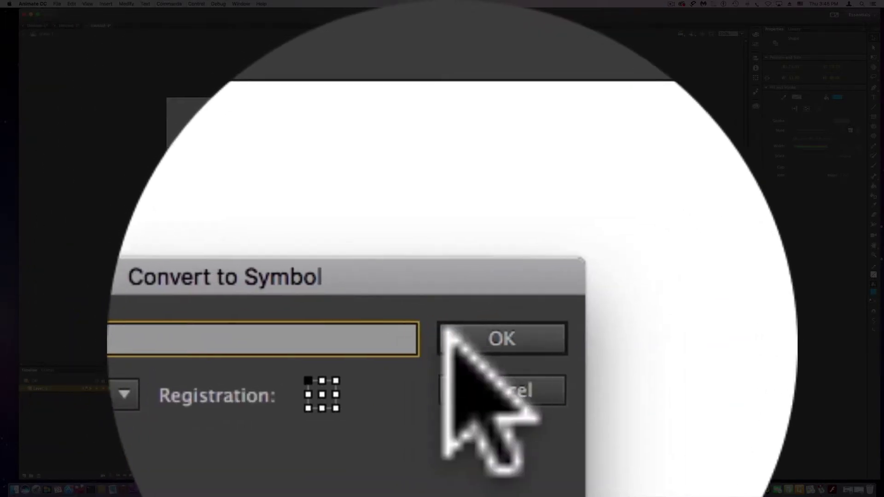
pyautogui.click(462, 149)
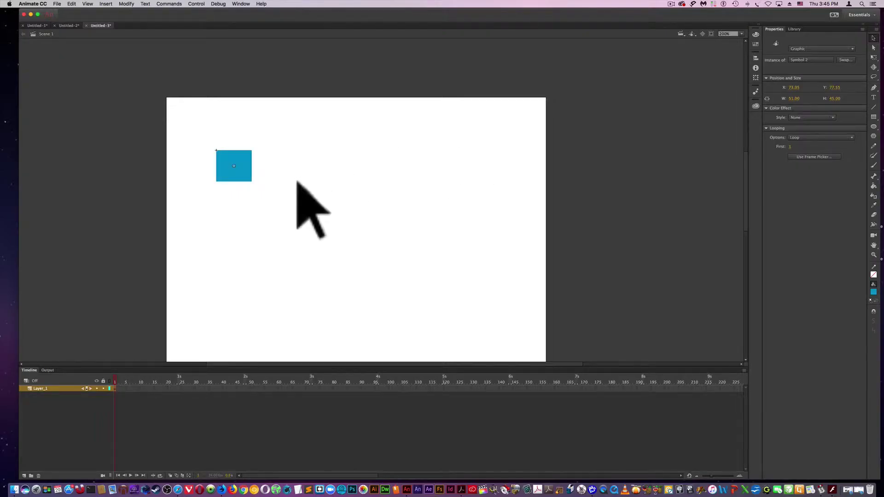
# Step: Add a motion tween to the square and extend it to about frame 50
pyautogui.rightClick(115, 389)
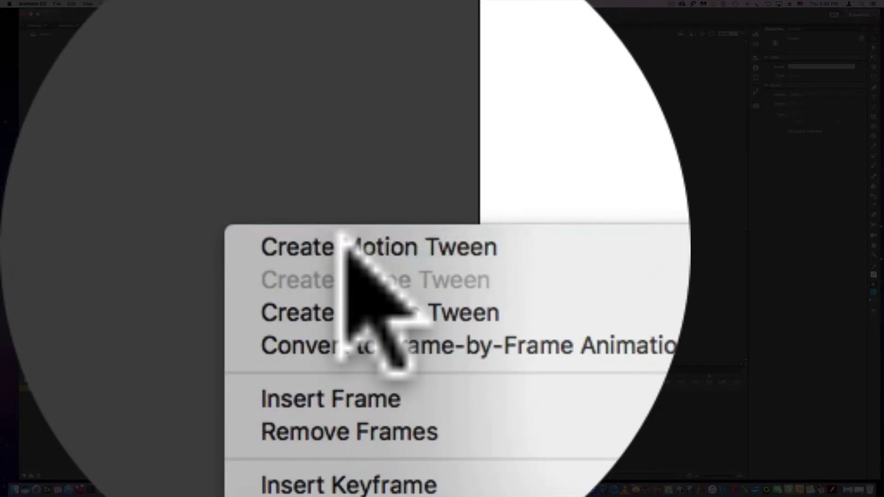
pyautogui.click(342, 235)
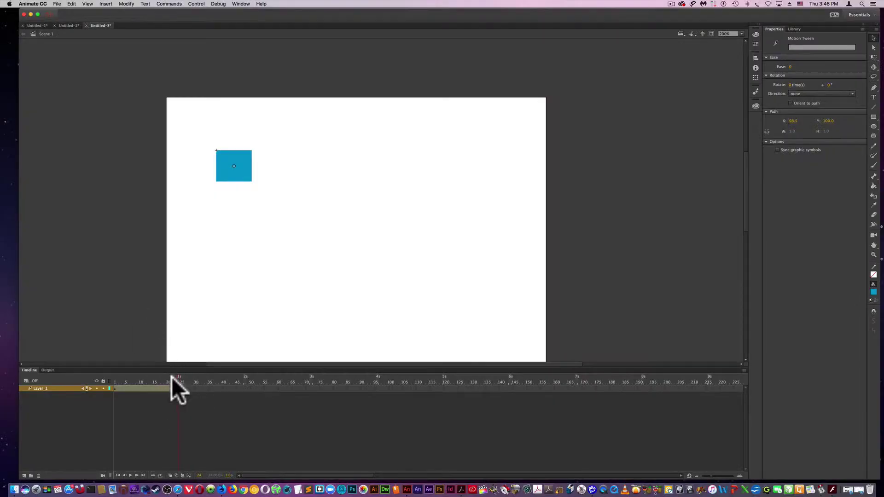
pyautogui.moveTo(179, 389); pyautogui.dragTo(262, 388)
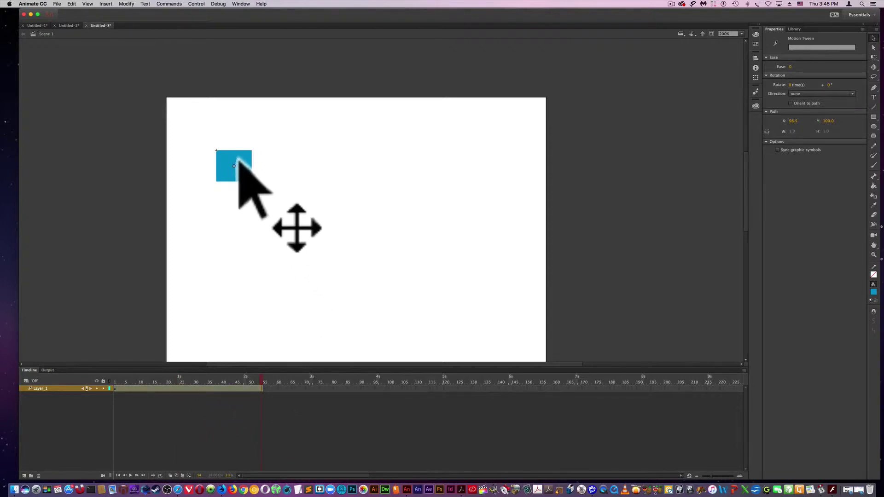
# Step: Move the square to the lower right, bend its path upward, and open Symbol 2
pyautogui.click(238, 160)
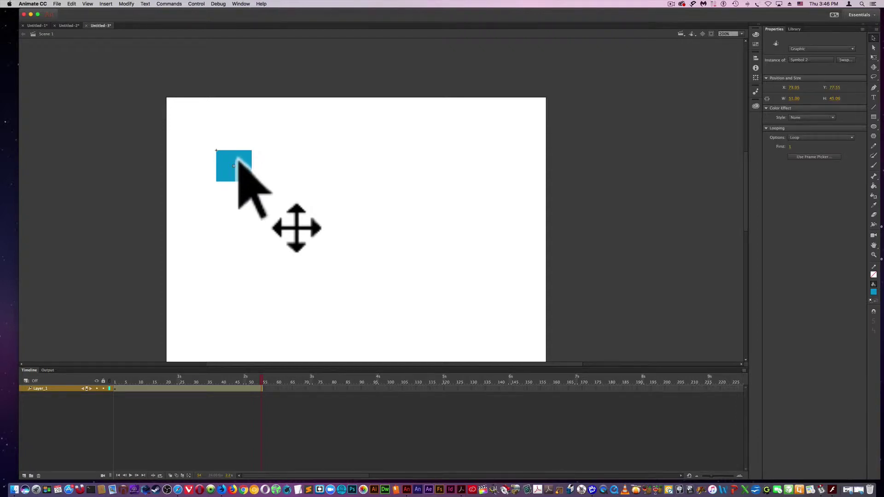
pyautogui.moveTo(238, 159); pyautogui.dragTo(482, 273)
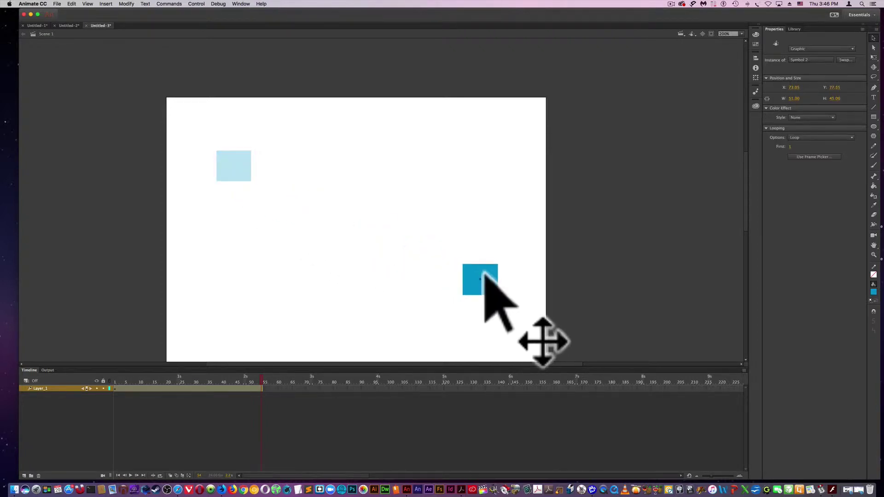
pyautogui.click(261, 377)
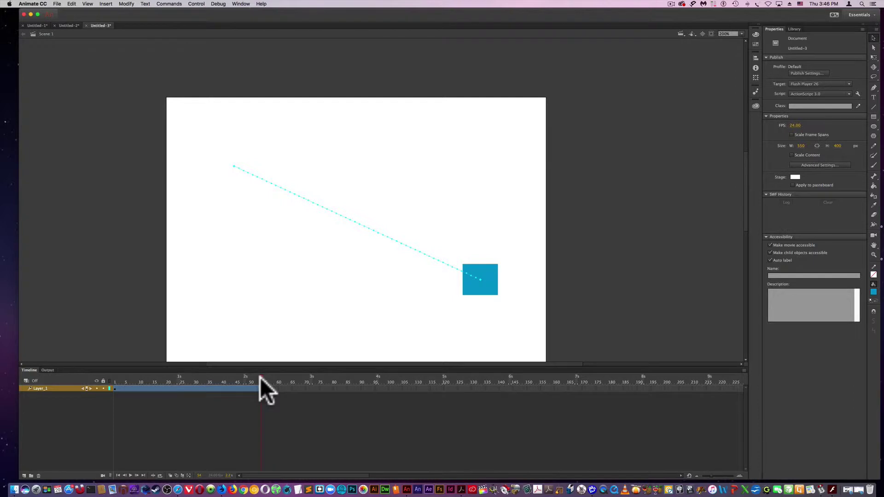
pyautogui.click(261, 377)
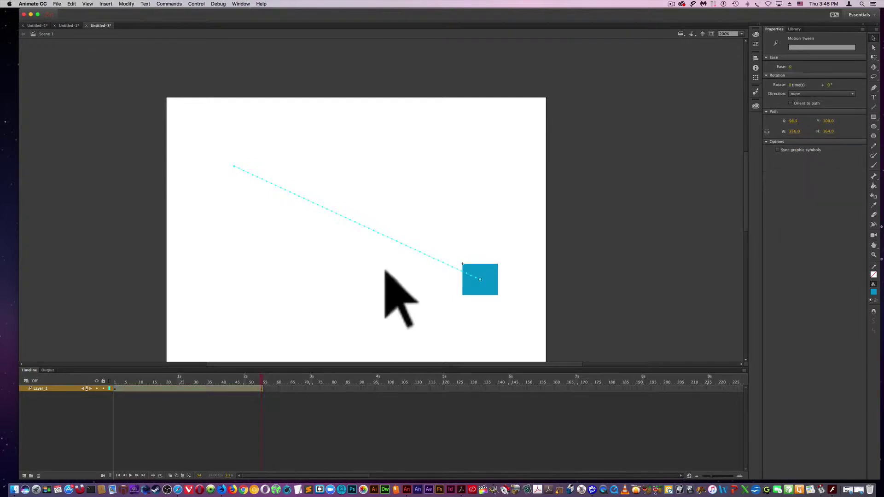
pyautogui.moveTo(376, 236); pyautogui.dragTo(403, 170)
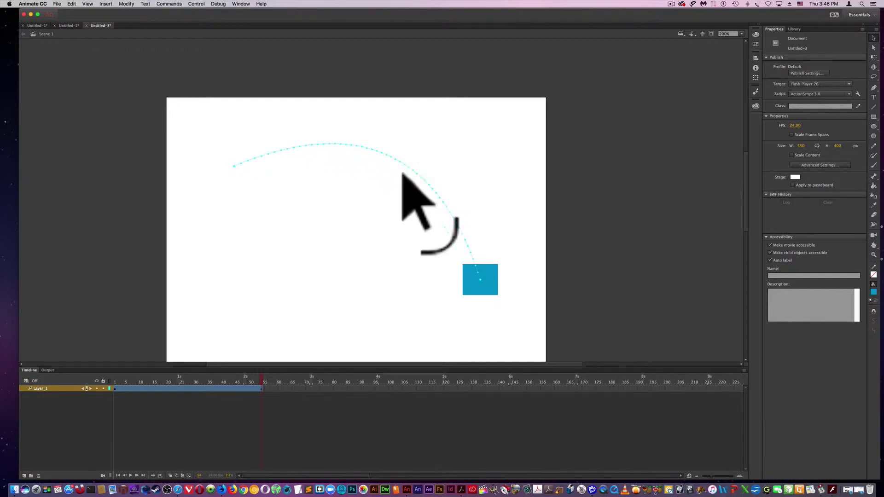
pyautogui.press('super+e')
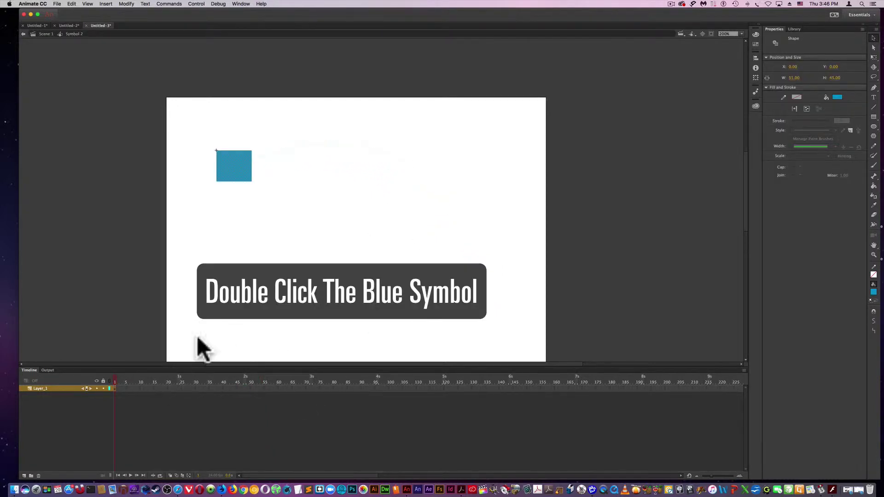
# Step: Inside Symbol 2, insert a keyframe at frame 15 and add a shape tween from frame 1
pyautogui.doubleClick(242, 162)
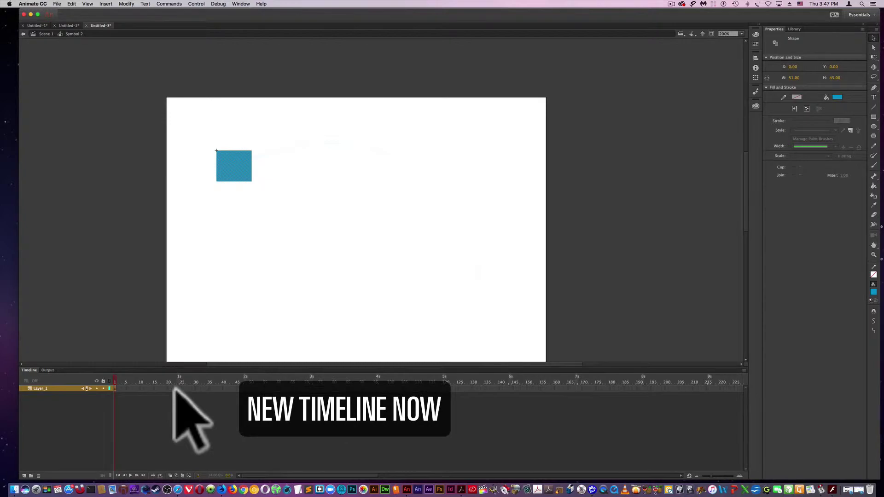
pyautogui.click(174, 388)
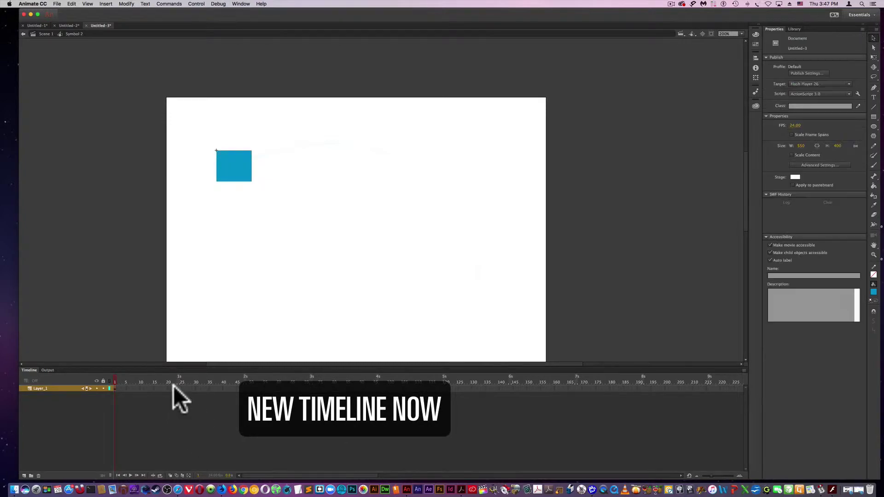
pyautogui.rightClick(174, 388)
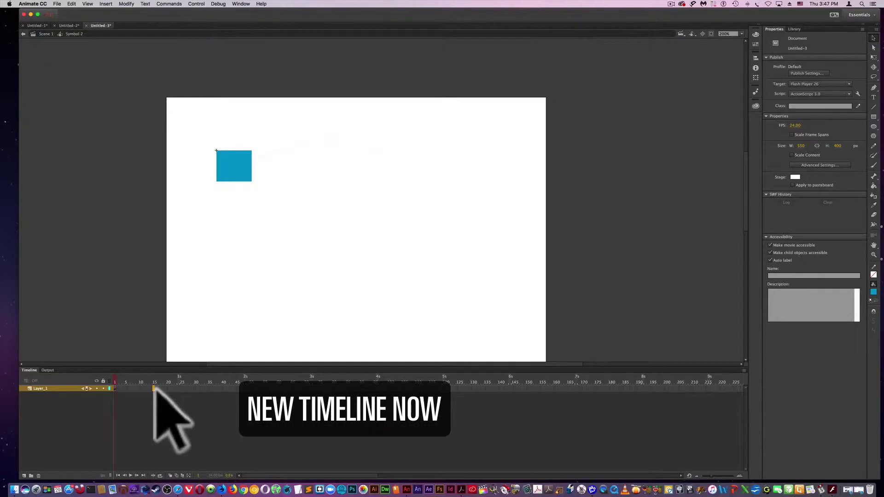
pyautogui.rightClick(154, 386)
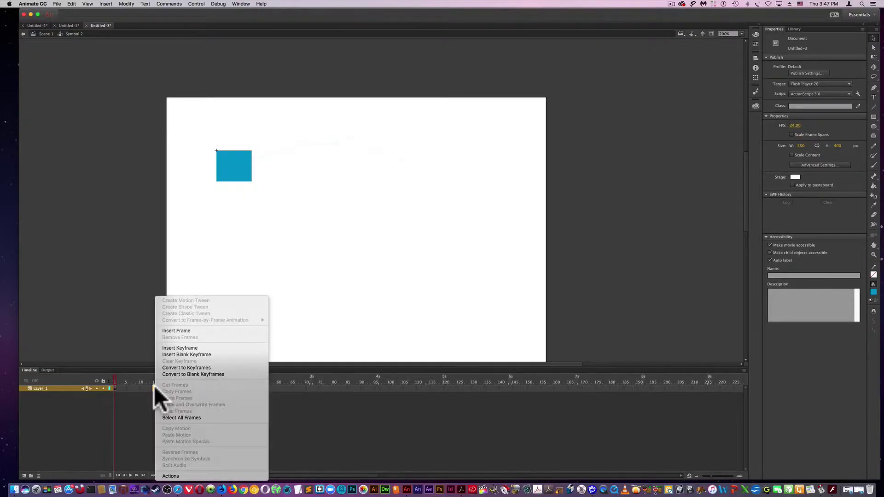
pyautogui.click(180, 348)
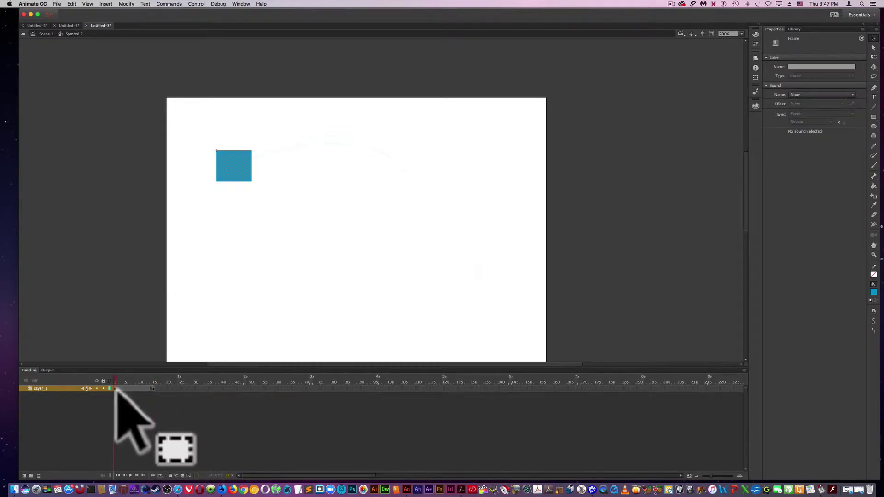
pyautogui.rightClick(116, 388)
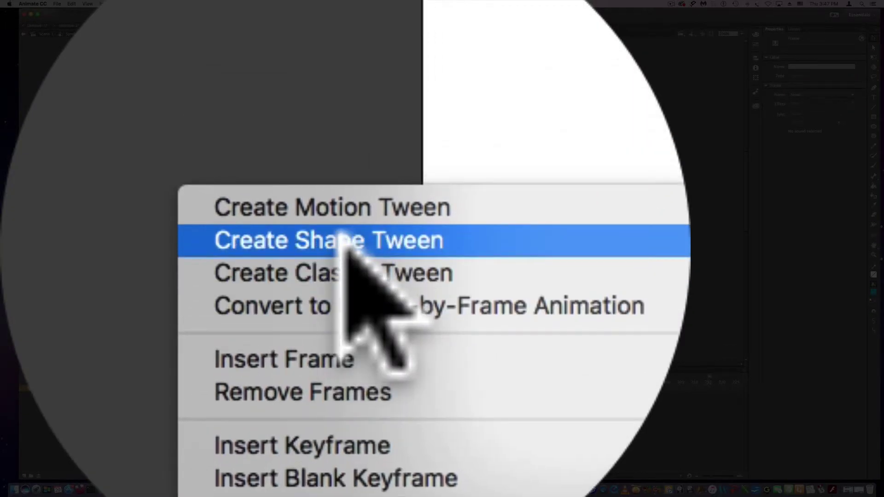
pyautogui.click(158, 297)
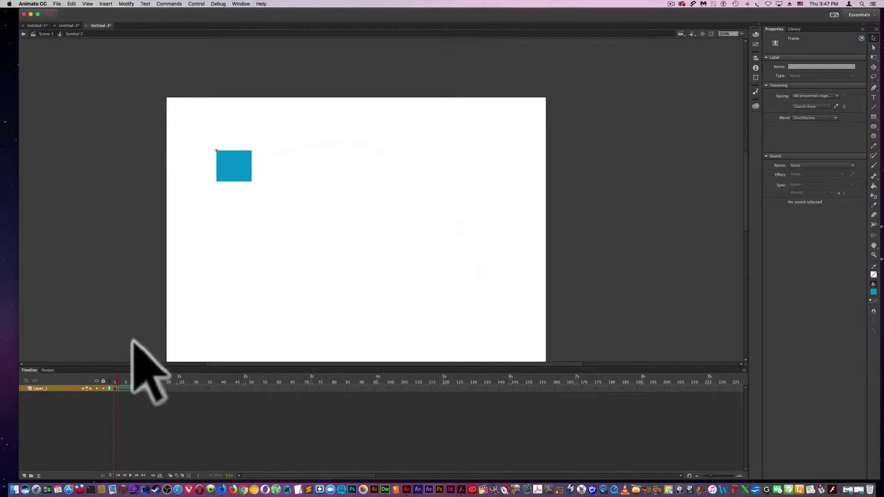
# Step: Distort the square at frame 15 into a slanted parallelogram, then return to frame 1
pyautogui.moveTo(118, 379); pyautogui.dragTo(153, 375)
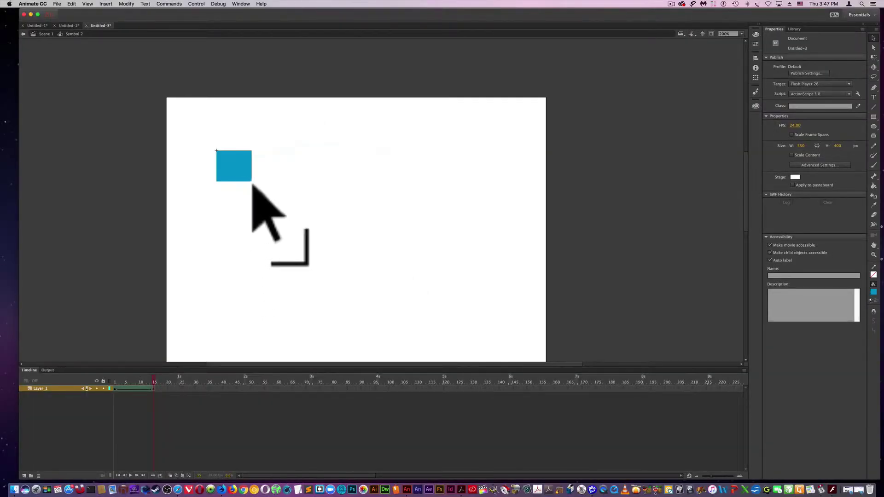
pyautogui.moveTo(252, 184); pyautogui.dragTo(259, 192)
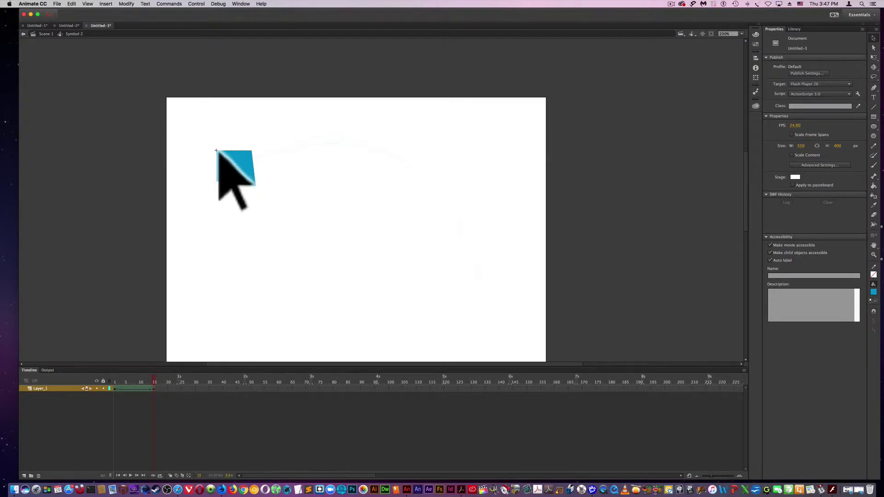
pyautogui.moveTo(216, 151); pyautogui.dragTo(210, 140)
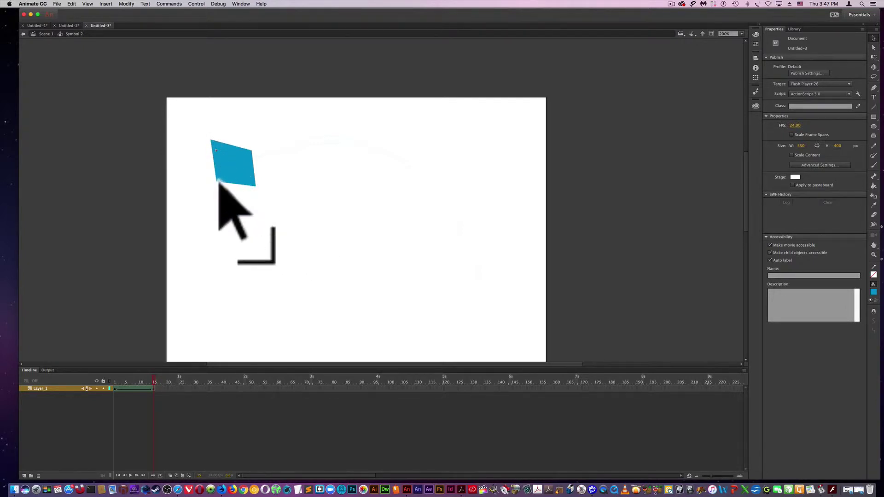
pyautogui.moveTo(218, 181); pyautogui.dragTo(234, 174)
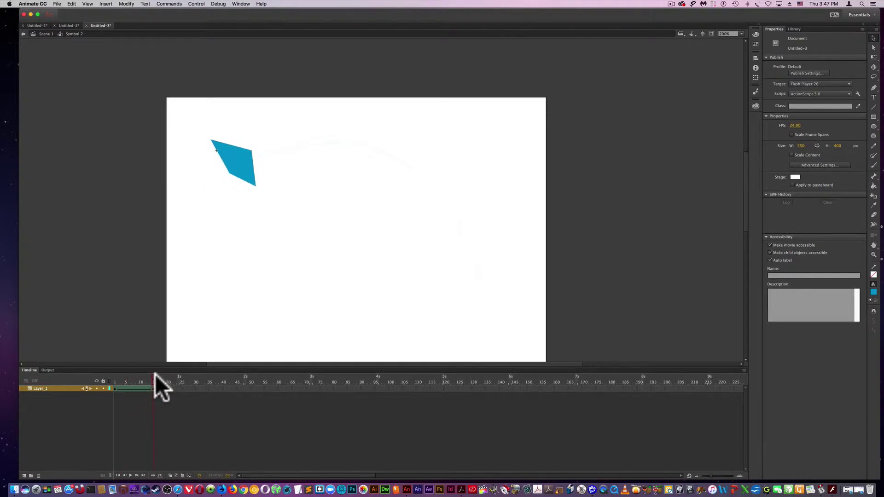
pyautogui.moveTo(154, 380); pyautogui.dragTo(115, 381)
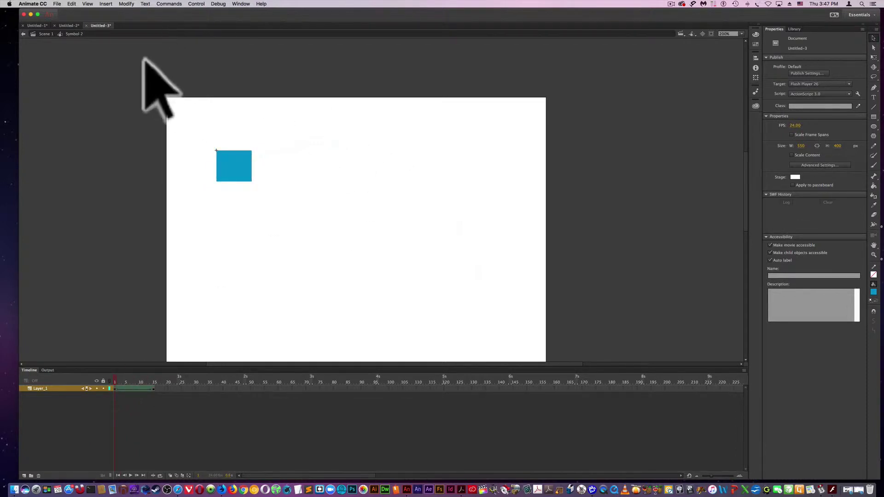
pyautogui.click(46, 34)
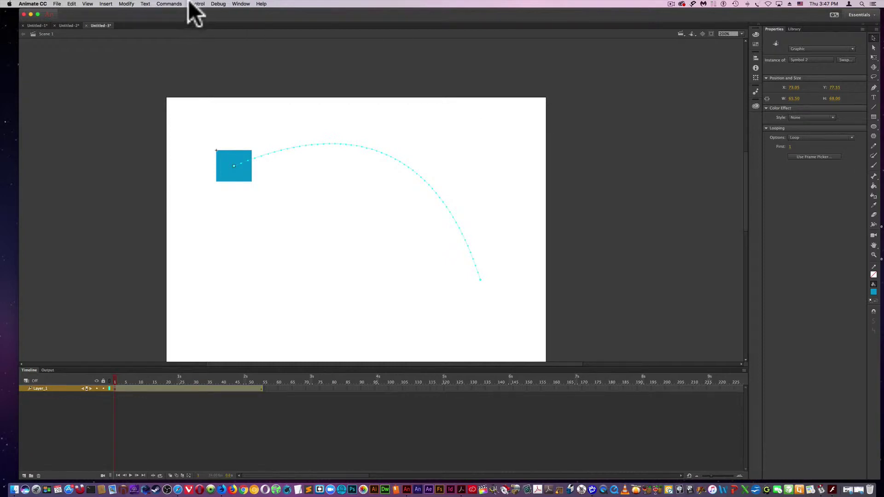
pyautogui.click(147, 3)
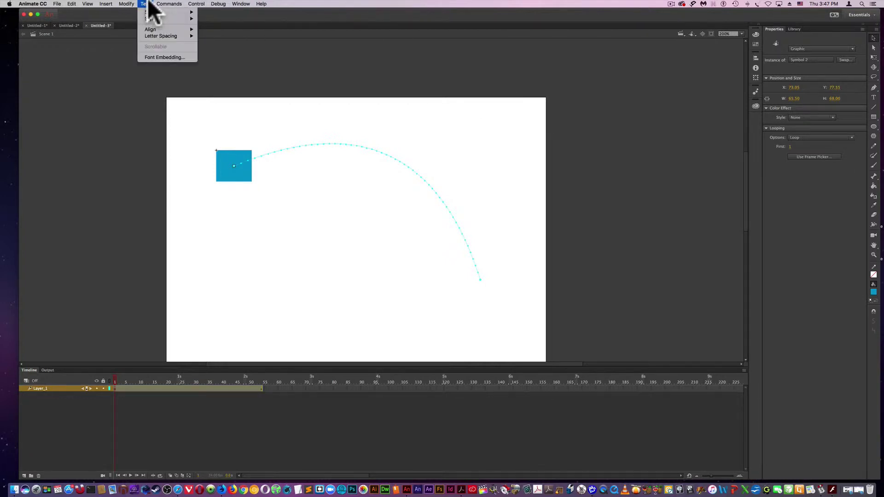
pyautogui.moveTo(203, 3)
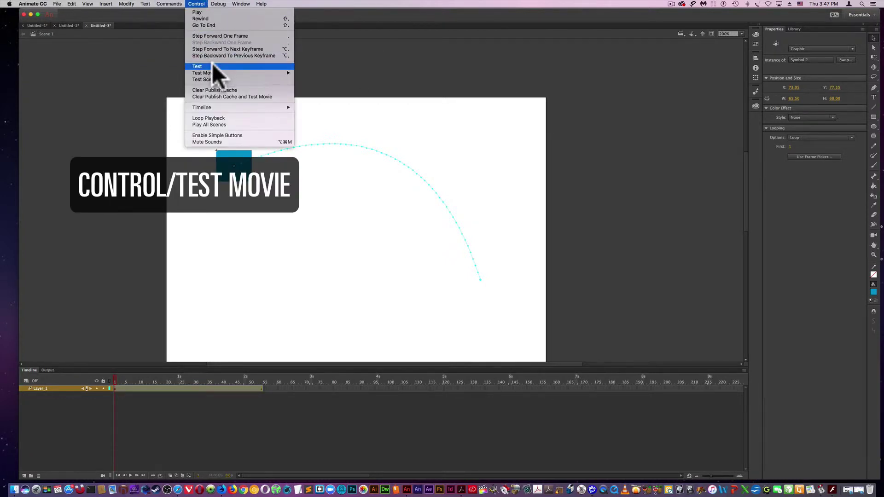
pyautogui.click(212, 65)
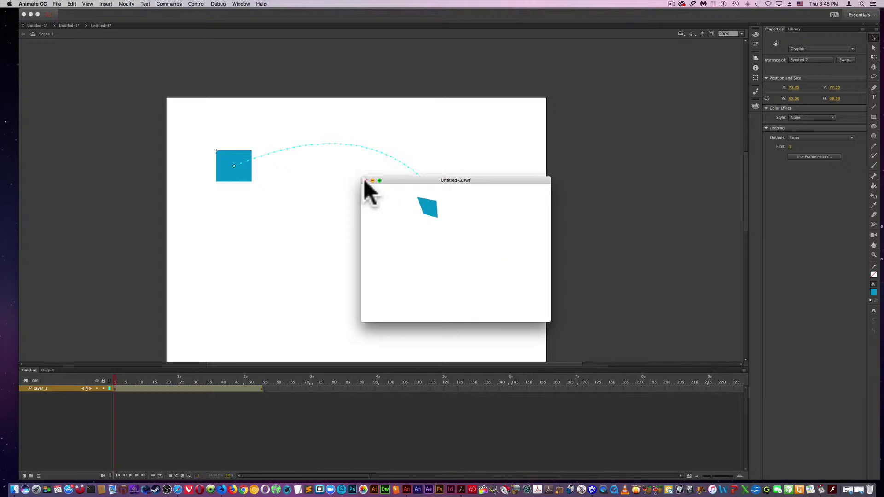
pyautogui.click(365, 181)
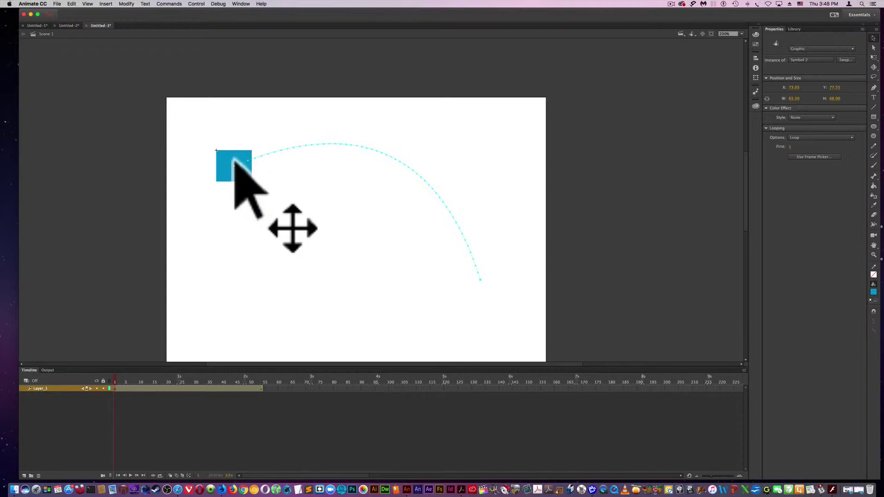
# Step: Delete the blue square and its motion path, dismissing the drawing-not-supported alert
pyautogui.press('Delete')
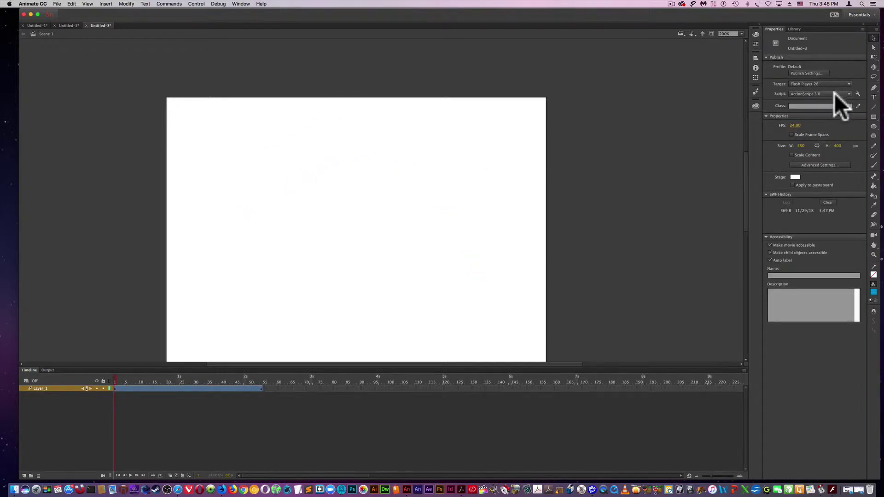
pyautogui.click(874, 97)
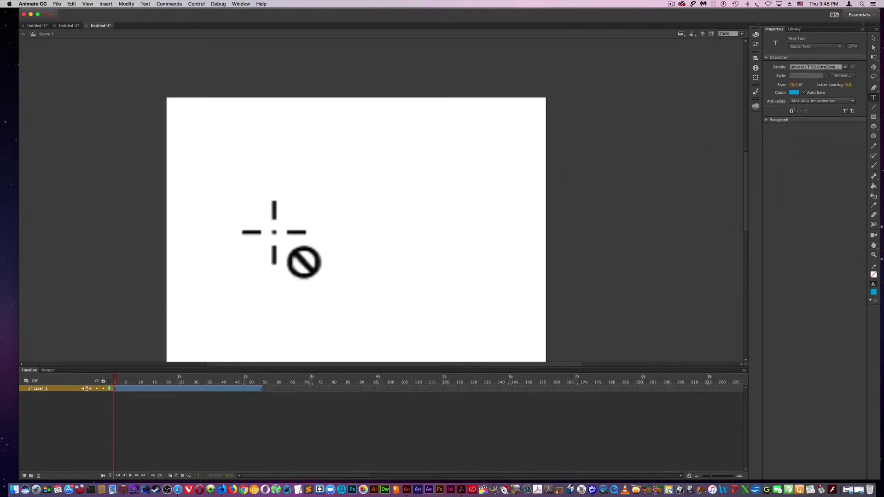
pyautogui.click(295, 234)
pyautogui.press('Return')
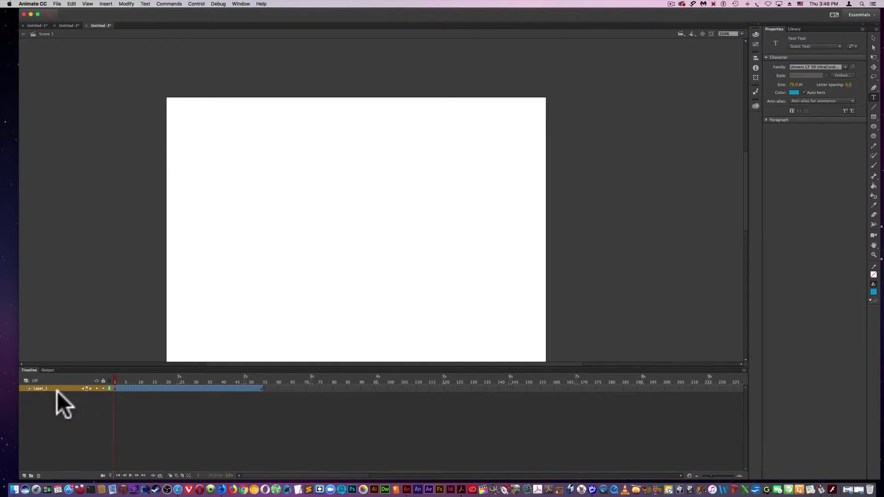
# Step: Add a new layer above Layer_1 and lock Layer_1
pyautogui.click(24, 475)
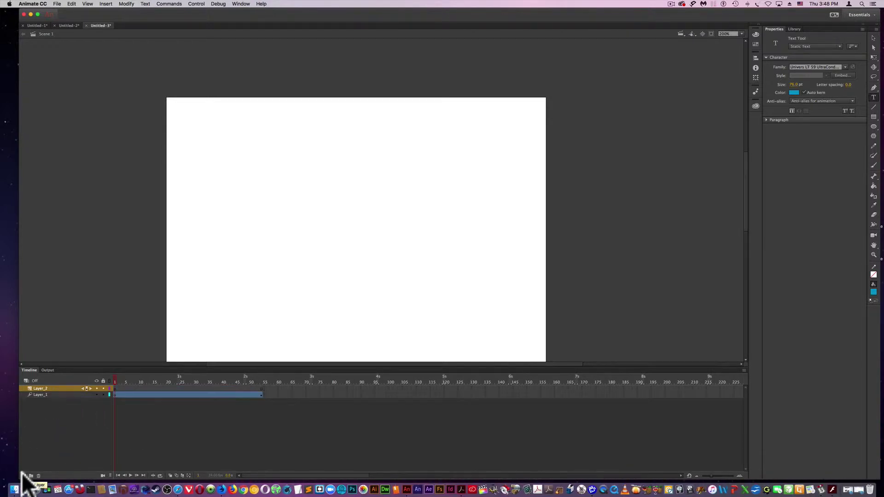
pyautogui.click(115, 388)
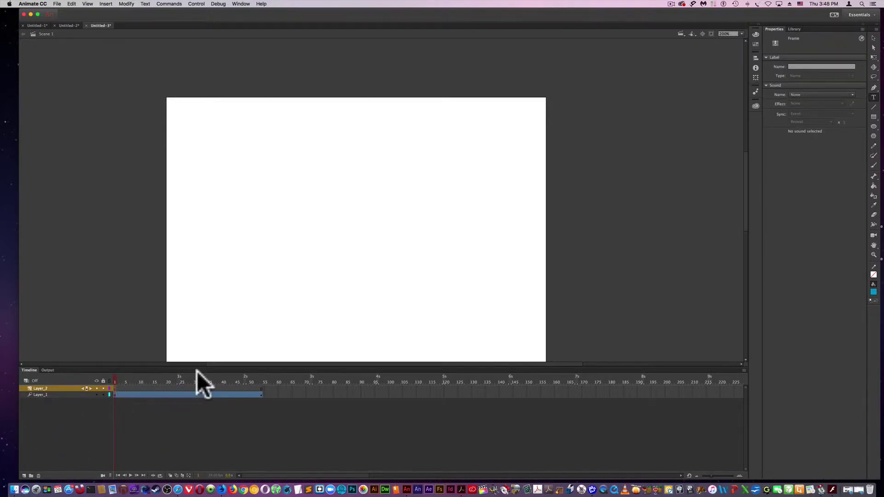
pyautogui.click(102, 394)
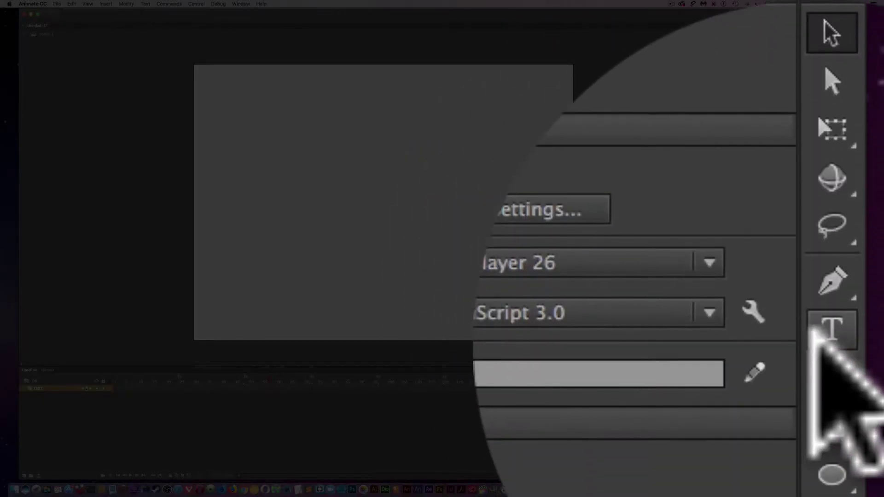
# Step: Type the blue static text 'FLASH' near the top of the stage
pyautogui.click(874, 98)
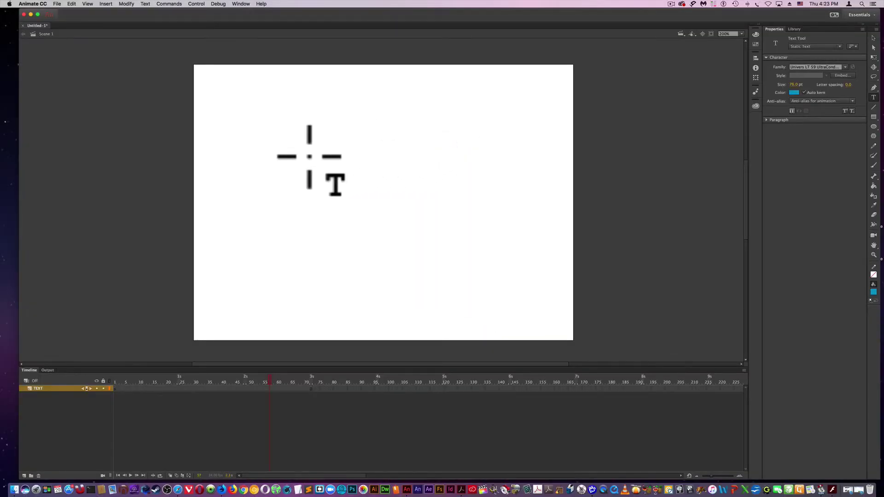
pyautogui.click(289, 87)
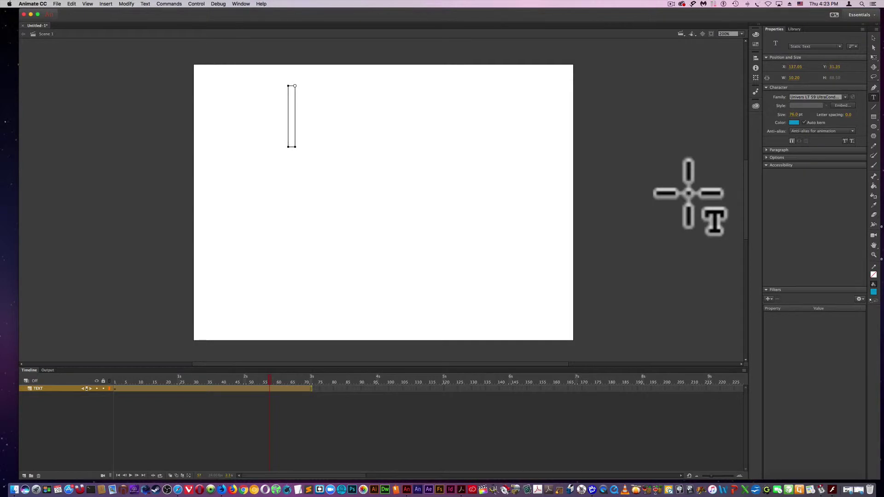
pyautogui.write('FLASH')
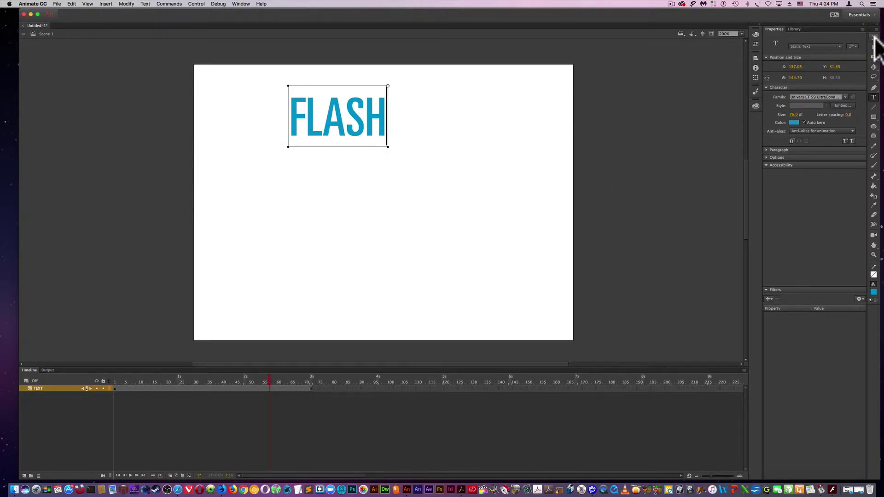
pyautogui.click(874, 38)
# Step: Convert the FLASH text into a graphic symbol named 'txt' and scrub the playhead back
pyautogui.moveTo(270, 82); pyautogui.dragTo(456, 233)
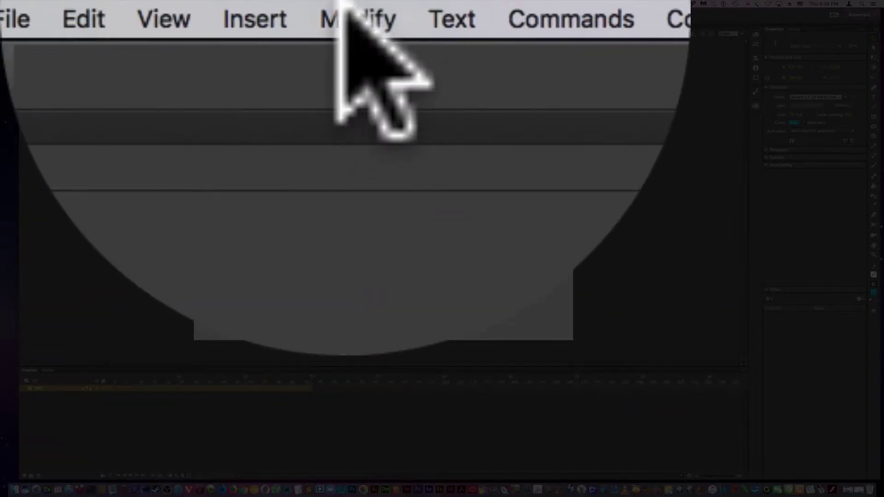
pyautogui.click(126, 3)
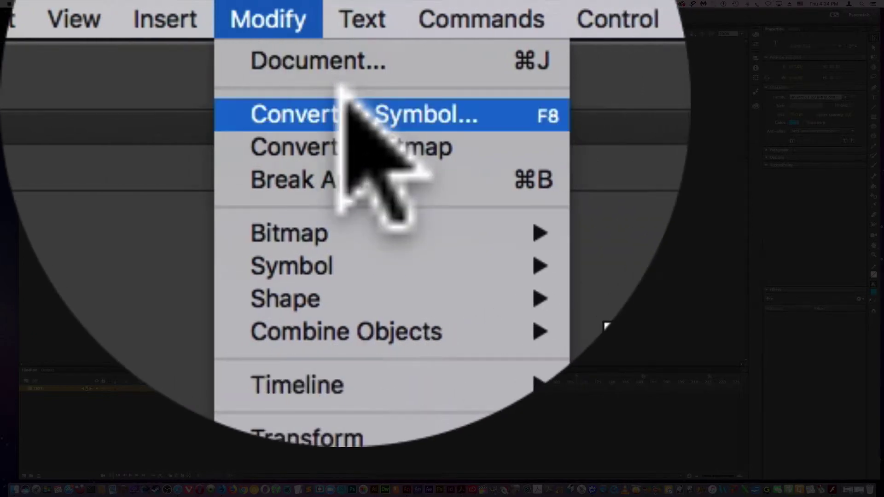
pyautogui.click(350, 115)
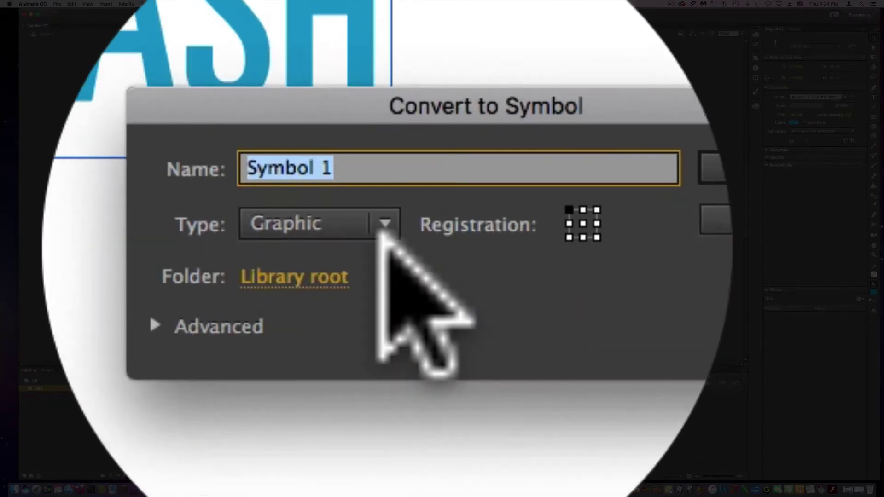
pyautogui.write('txt')
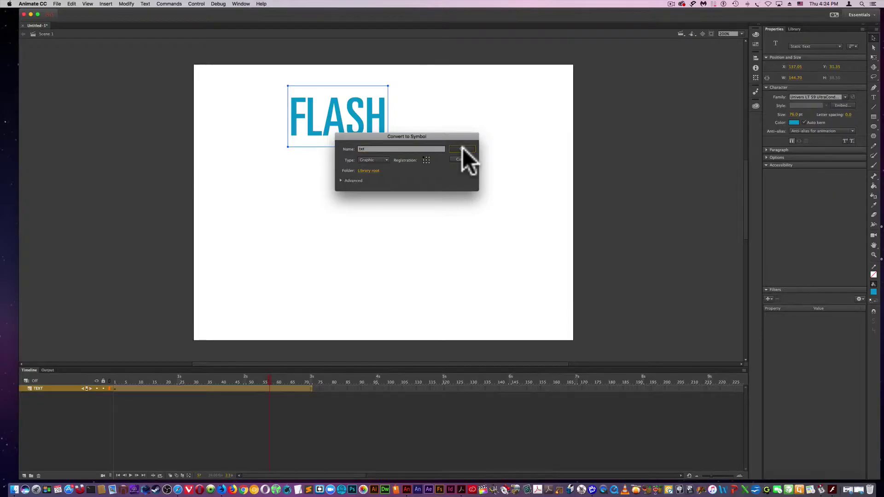
pyautogui.click(723, 346)
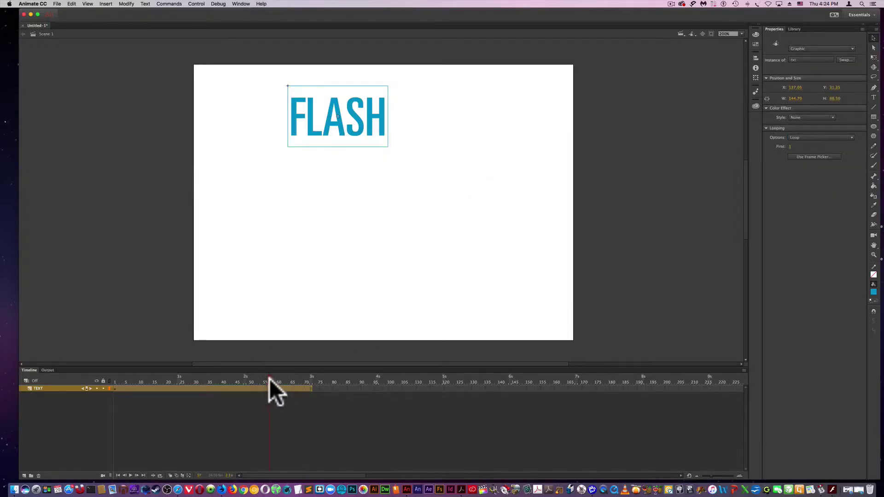
pyautogui.moveTo(269, 378); pyautogui.dragTo(122, 378)
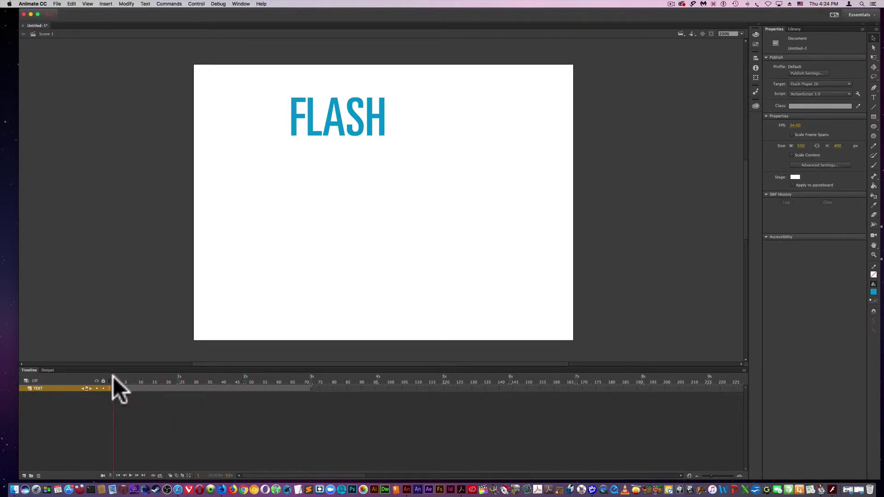
# Step: Add a motion tween to the FLASH text on frame 1 of the TEXT layer
pyautogui.click(114, 388)
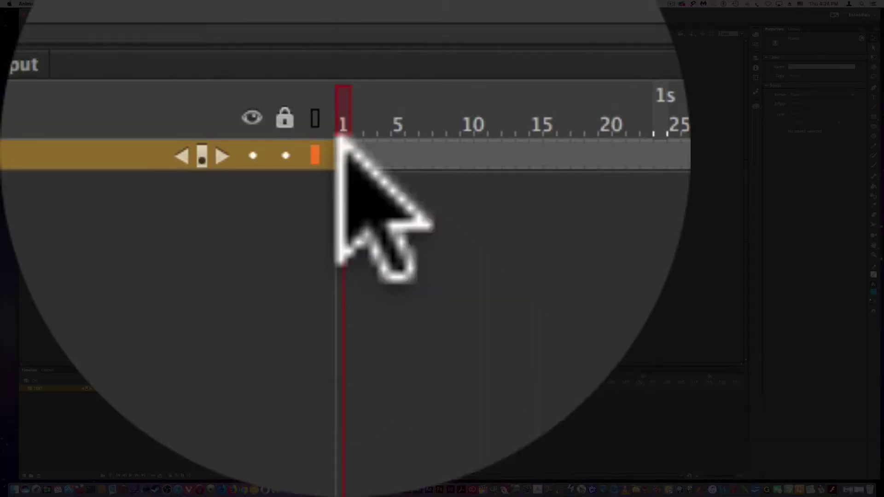
pyautogui.rightClick(340, 139)
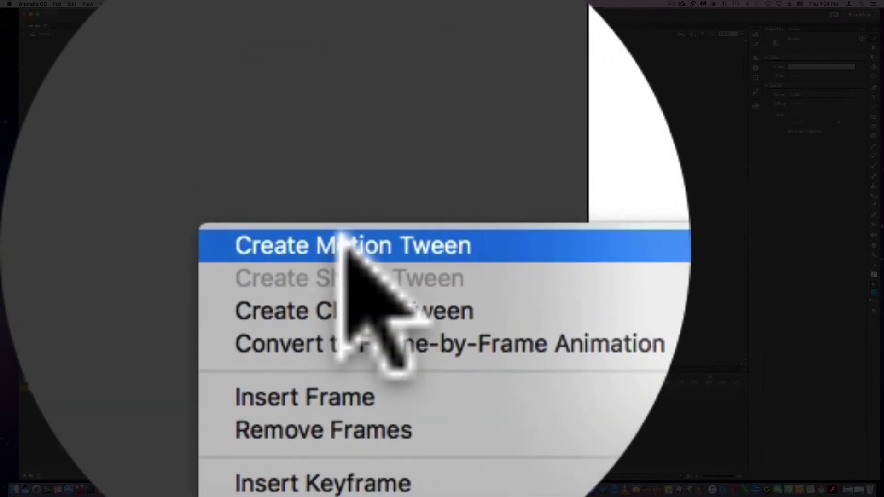
pyautogui.click(344, 244)
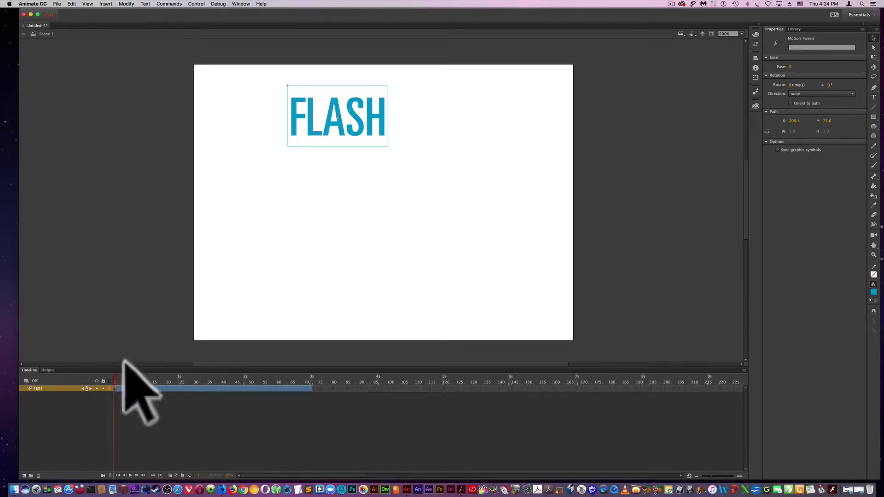
pyautogui.click(113, 378)
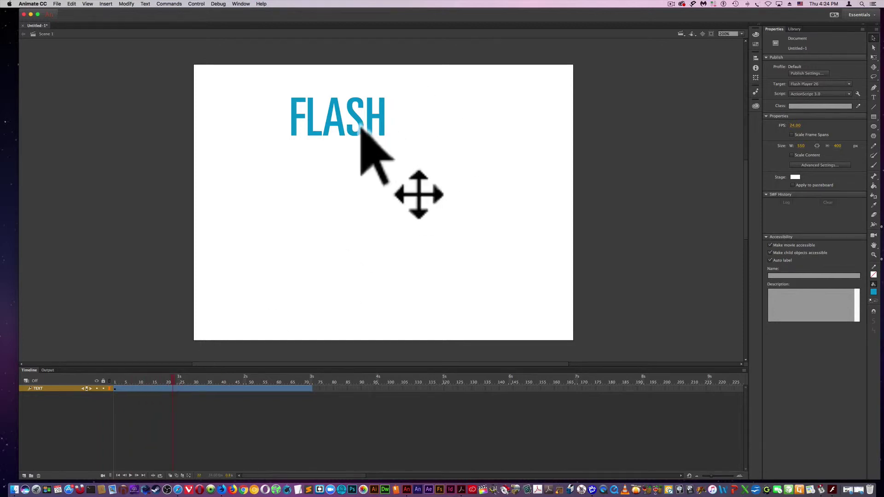
# Step: Move FLASH down and right at frames 22, 26 and 53 to add zigzag path points
pyautogui.moveTo(367, 142); pyautogui.dragTo(457, 159)
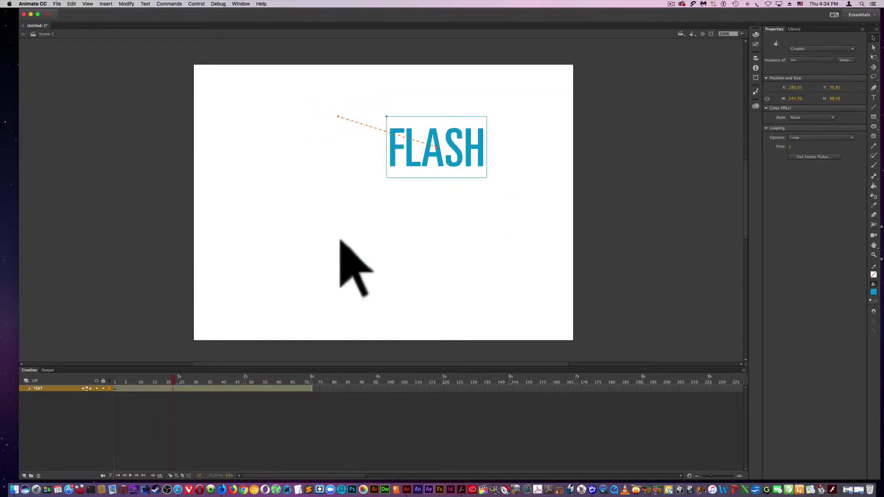
pyautogui.moveTo(173, 377); pyautogui.dragTo(187, 377)
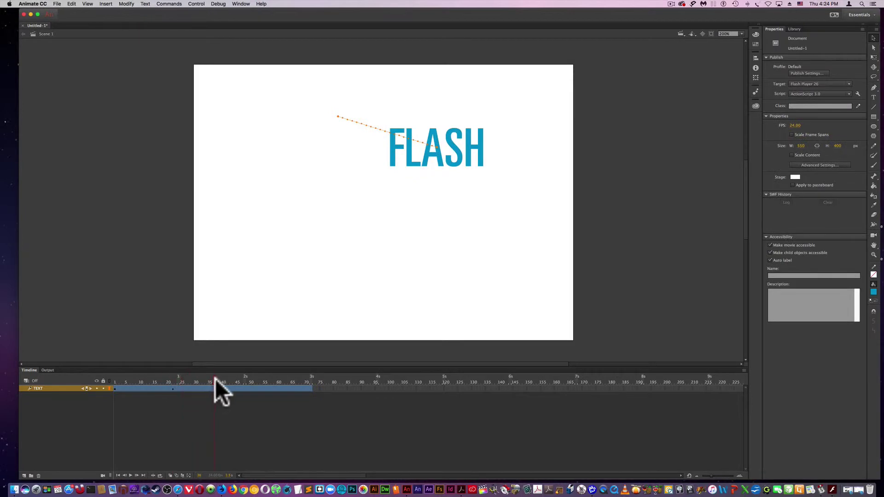
pyautogui.click(479, 154)
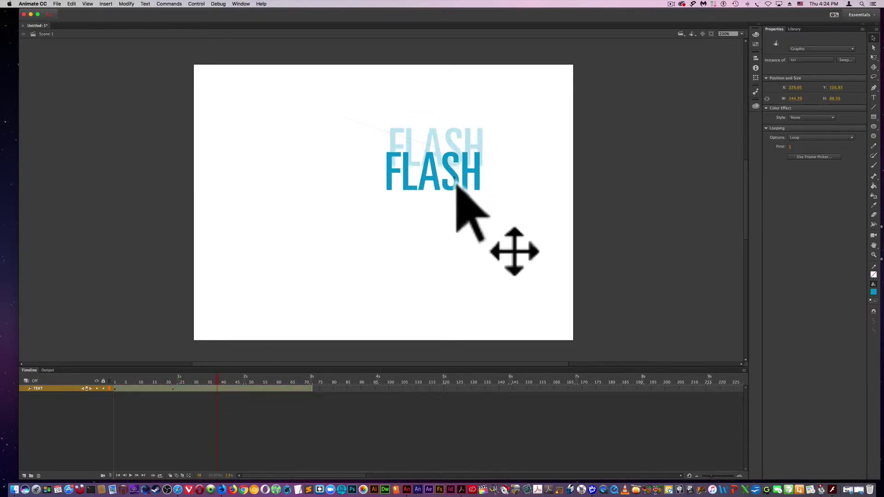
pyautogui.moveTo(455, 187); pyautogui.dragTo(455, 197)
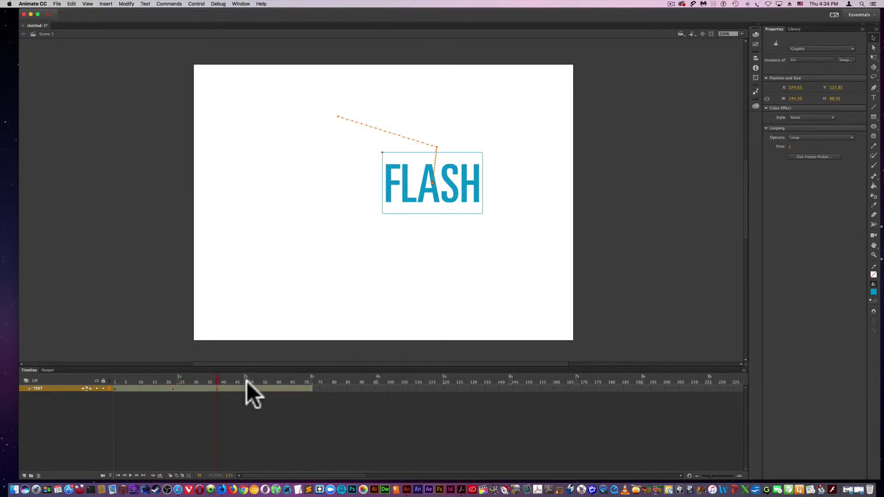
pyautogui.click(258, 380)
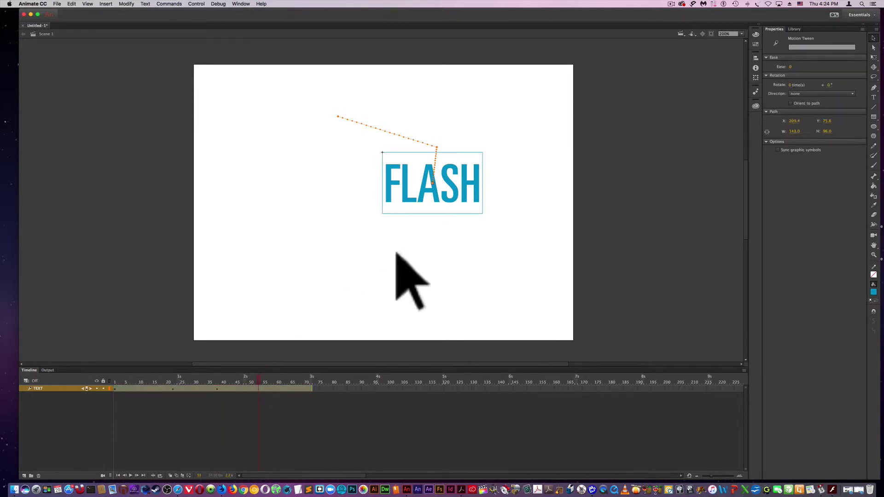
pyautogui.moveTo(432, 199); pyautogui.dragTo(502, 251)
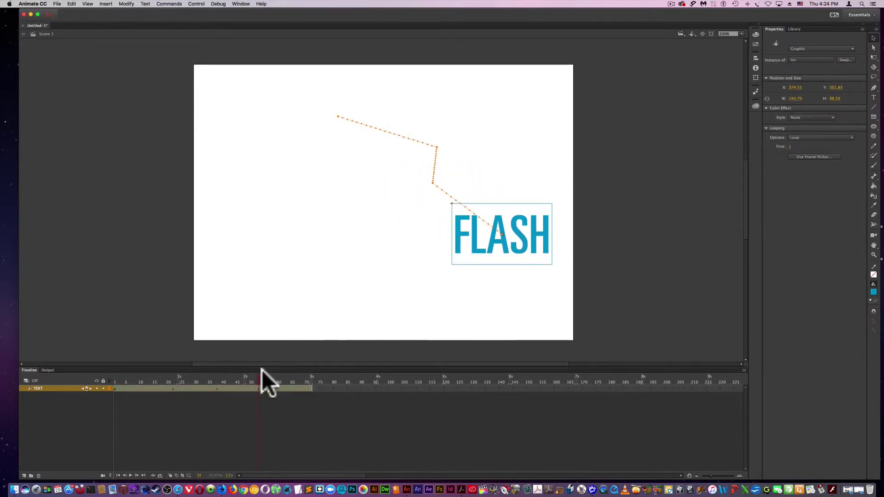
# Step: At frame 70 place FLASH at the lower left and curve a path segment
pyautogui.moveTo(256, 376); pyautogui.dragTo(306, 373)
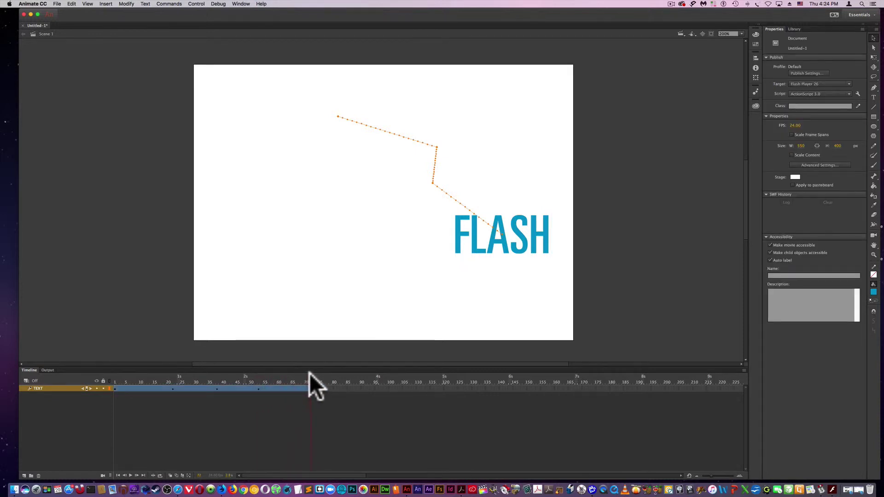
pyautogui.click(476, 267)
pyautogui.moveTo(480, 256); pyautogui.dragTo(244, 310)
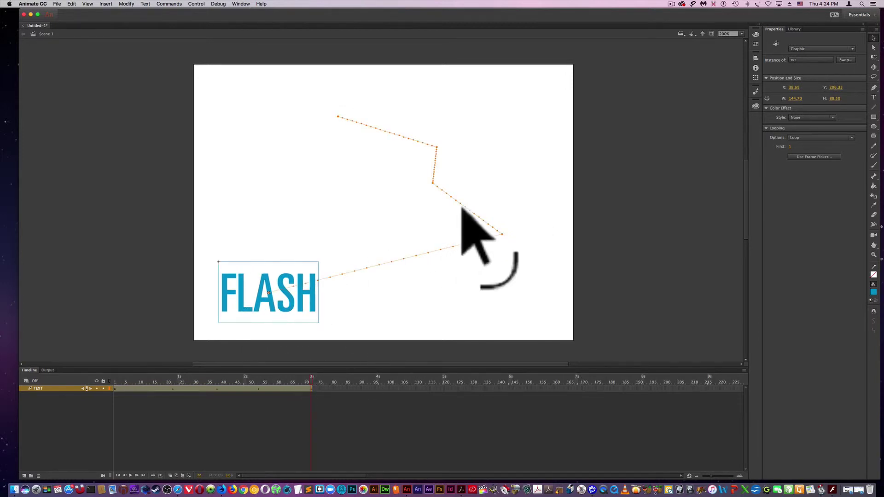
pyautogui.moveTo(462, 208); pyautogui.dragTo(468, 201)
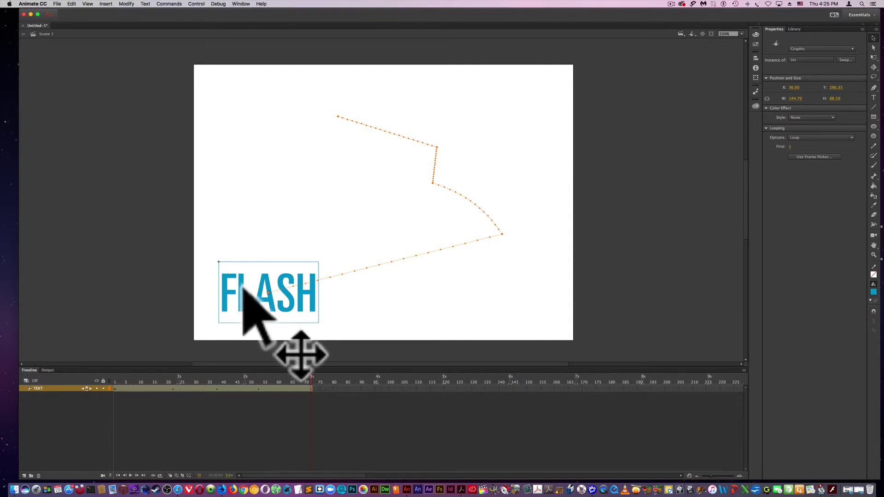
# Step: Double-click the FLASH instance to edit the txt symbol in place
pyautogui.doubleClick(243, 288)
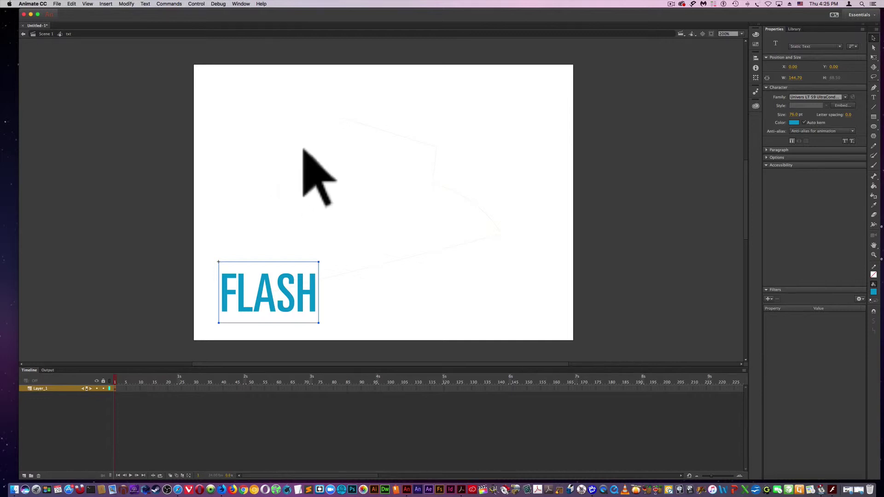
# Step: Break FLASH apart twice into letters then shapes, deselect them, and select frame 20
pyautogui.click(122, 4)
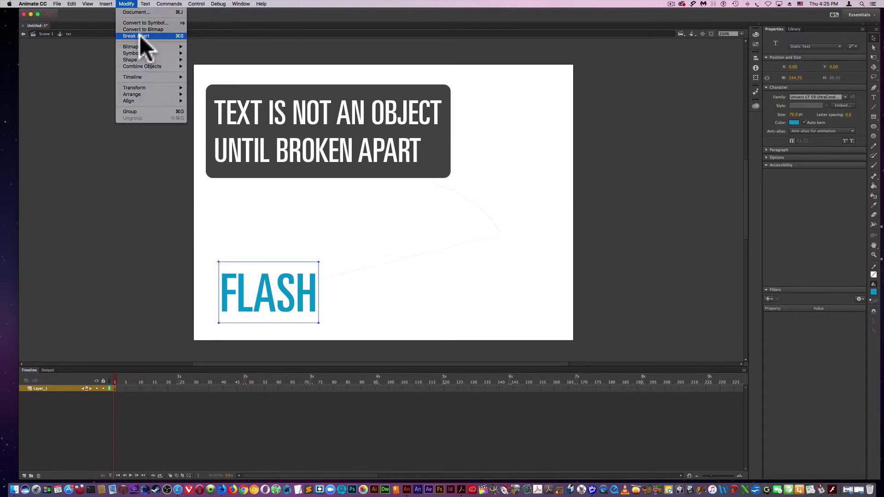
pyautogui.click(140, 36)
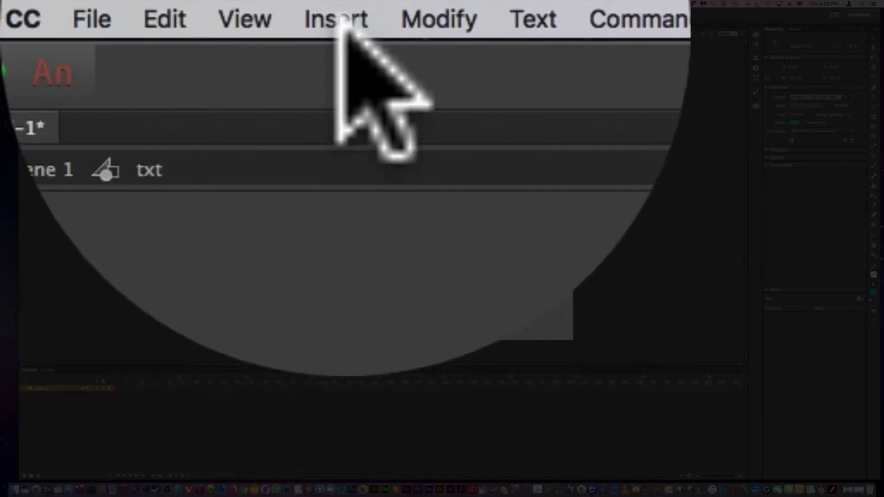
pyautogui.click(106, 4)
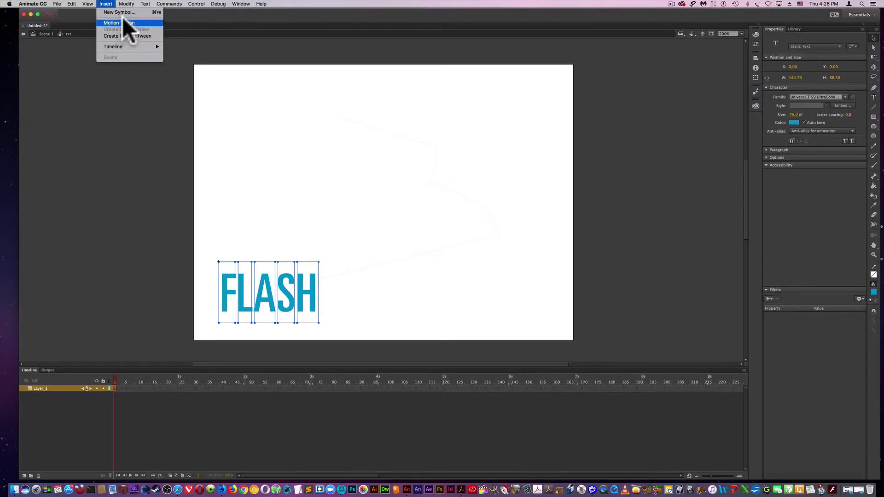
pyautogui.moveTo(126, 4)
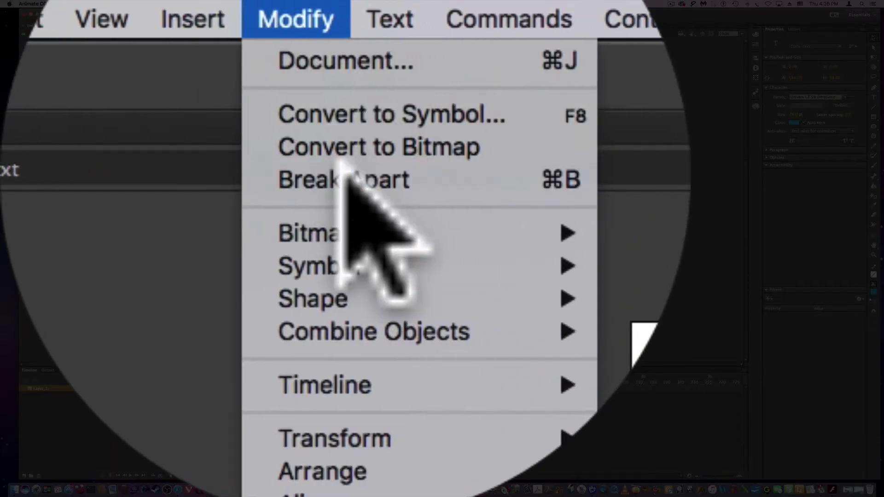
pyautogui.click(346, 177)
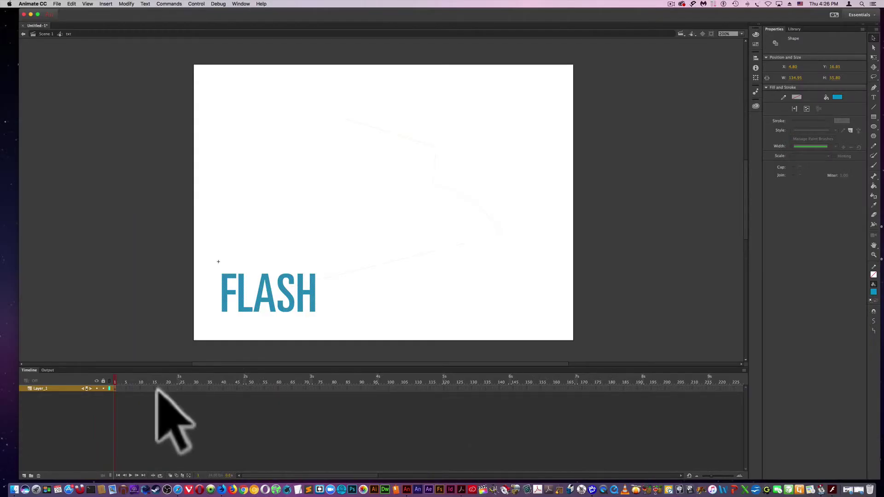
pyautogui.press('super+shift+a')
pyautogui.click(169, 388)
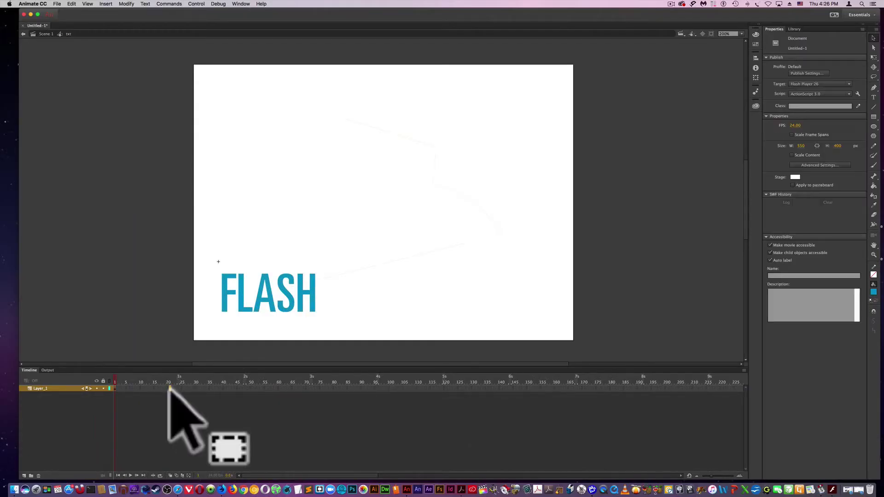
# Step: Insert a keyframe at frame 20 on Layer_1 and shape-tween frames 1–20, scrubbing to check it
pyautogui.rightClick(169, 389)
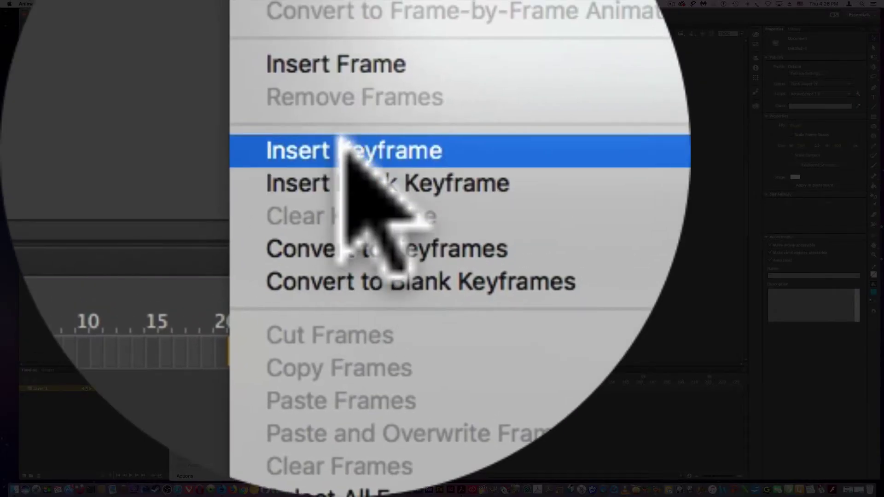
pyautogui.click(192, 346)
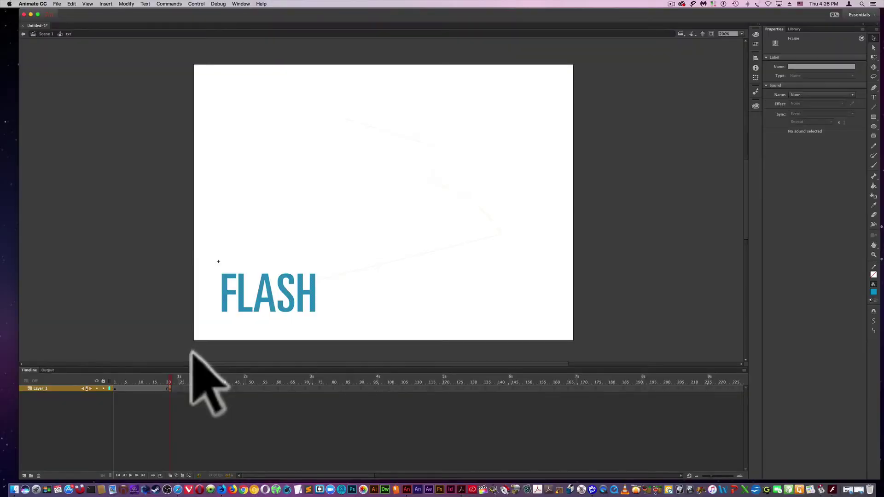
pyautogui.click(115, 382)
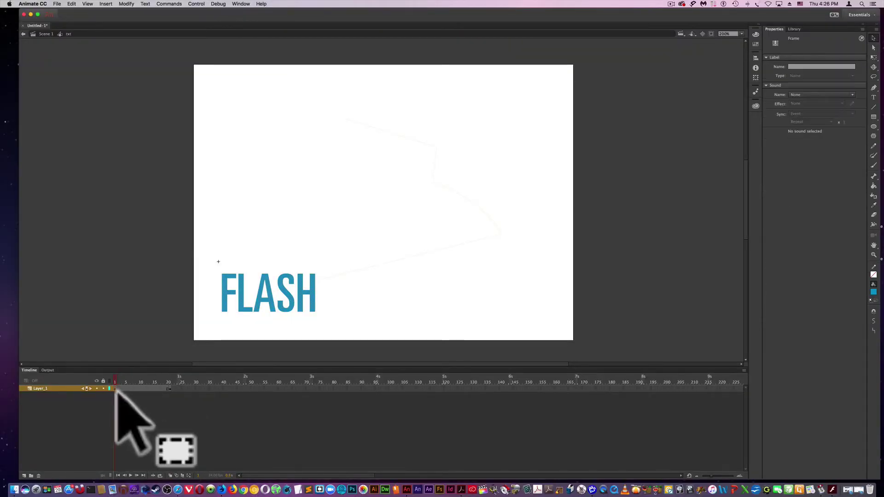
pyautogui.rightClick(117, 389)
pyautogui.moveTo(162, 318)
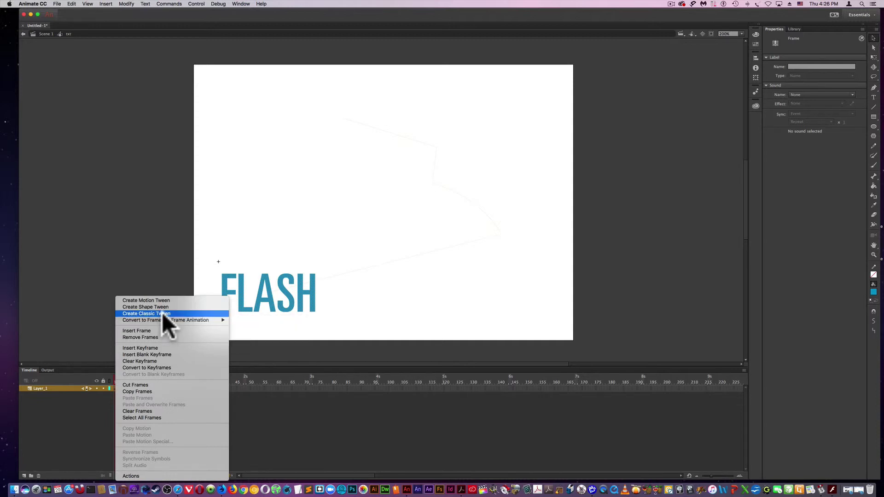
pyautogui.click(163, 307)
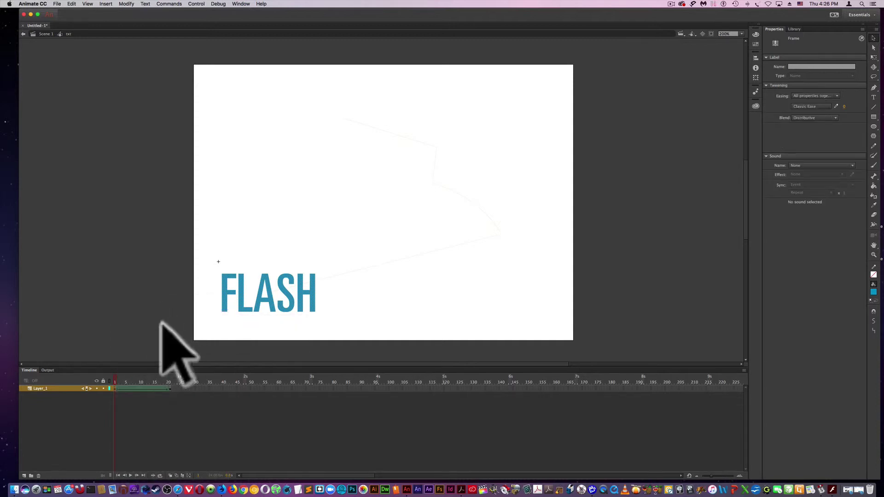
pyautogui.click(116, 377)
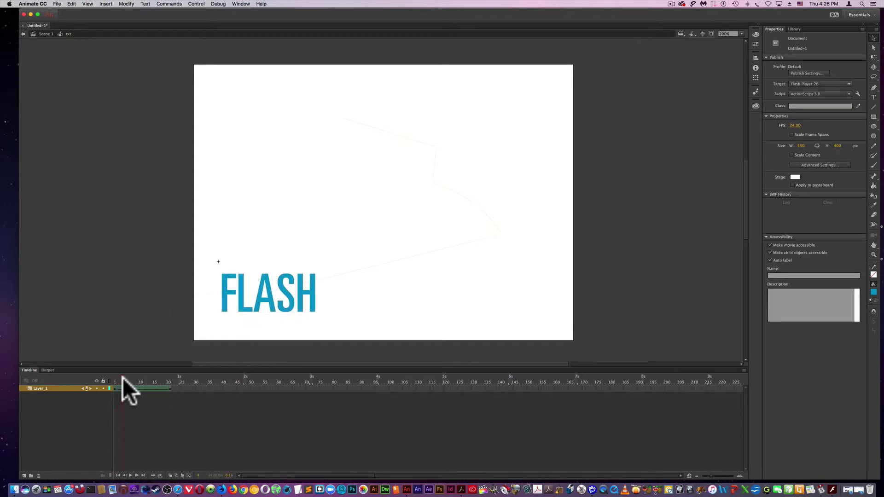
pyautogui.moveTo(123, 377); pyautogui.dragTo(147, 379)
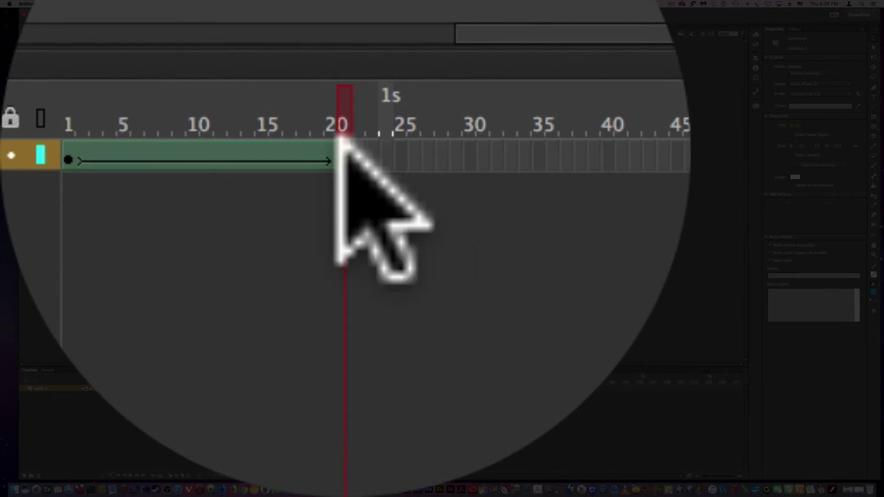
# Step: At frame 20, pull the H's top corner into a slanted point and scrub to preview the warp
pyautogui.click(172, 389)
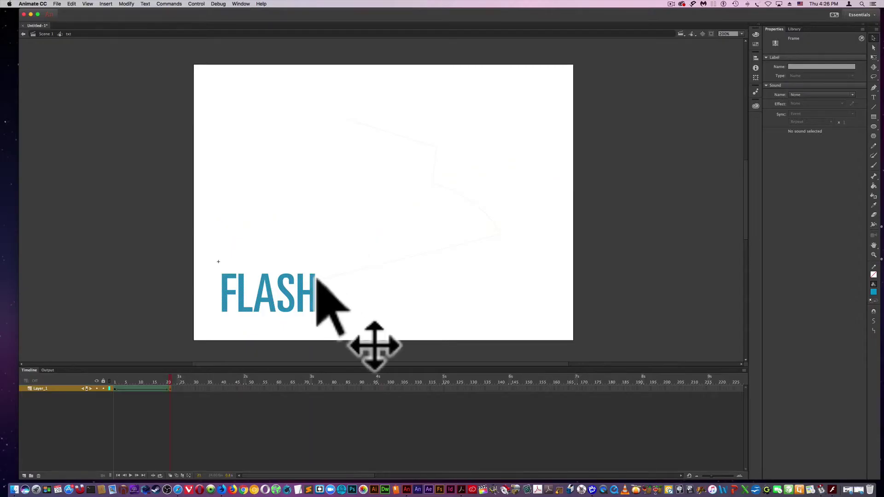
pyautogui.click(333, 282)
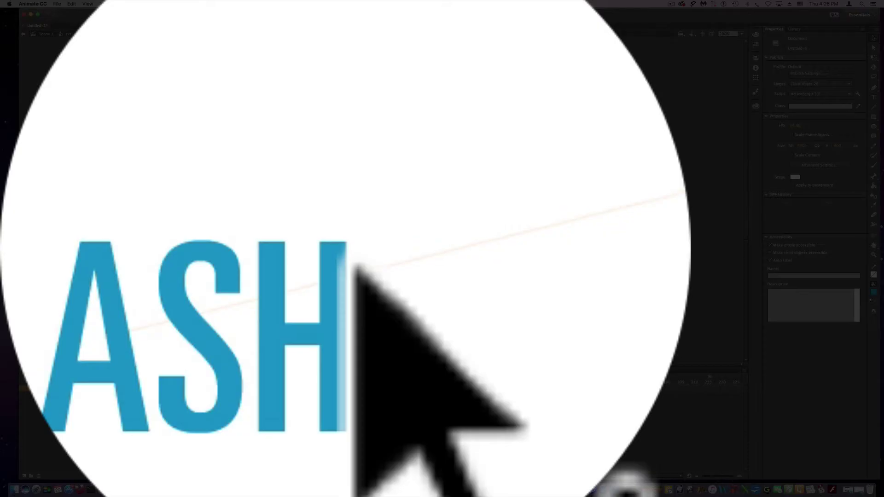
pyautogui.moveTo(332, 282); pyautogui.dragTo(341, 277)
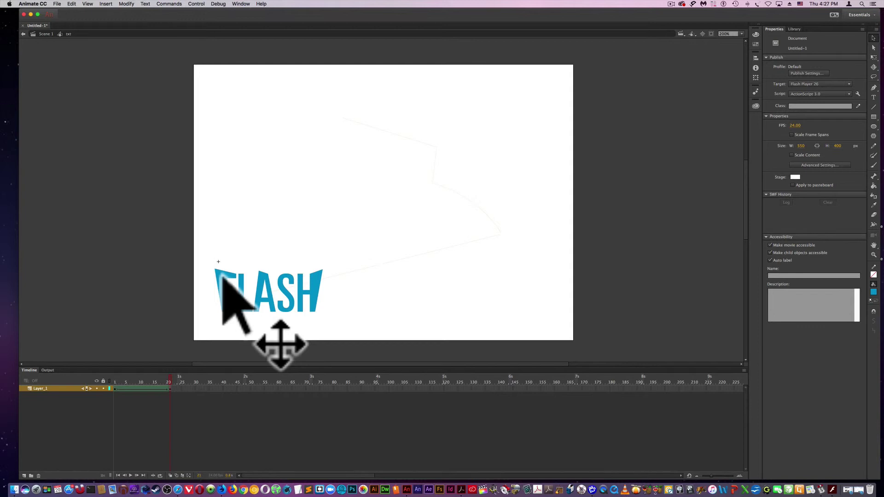
pyautogui.moveTo(167, 378); pyautogui.dragTo(115, 378)
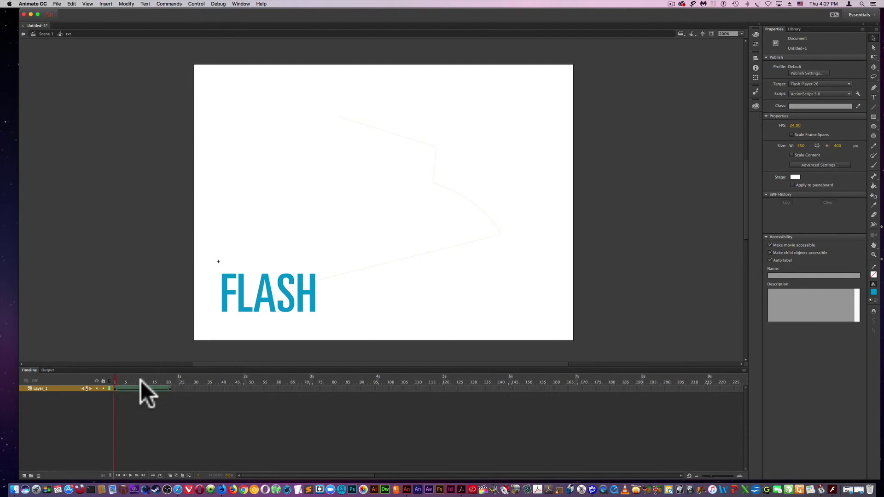
pyautogui.moveTo(114, 376)
pyautogui.mouseDown()
pyautogui.moveTo(171, 376)
pyautogui.moveTo(111, 373)
pyautogui.mouseUp()
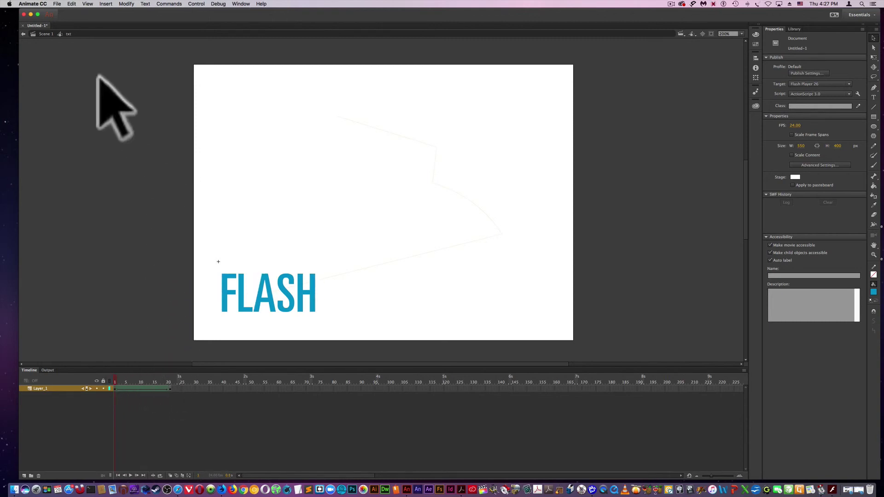
# Step: Back on Scene 1, run Control > Test, watch FLASH warp along its path, then close the preview
pyautogui.click(46, 33)
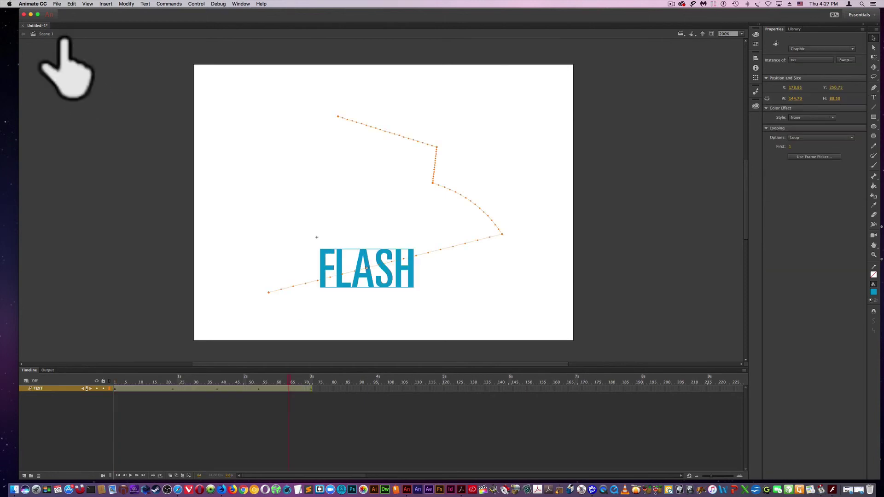
pyautogui.click(189, 5)
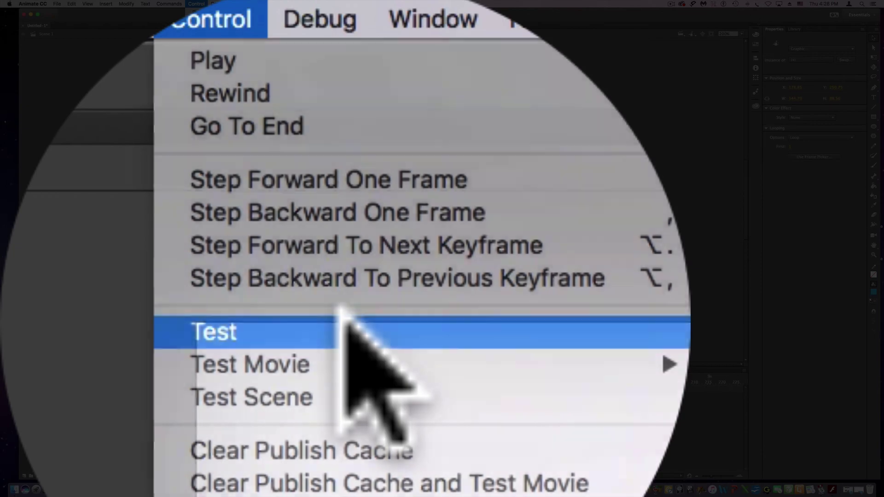
pyautogui.click(347, 322)
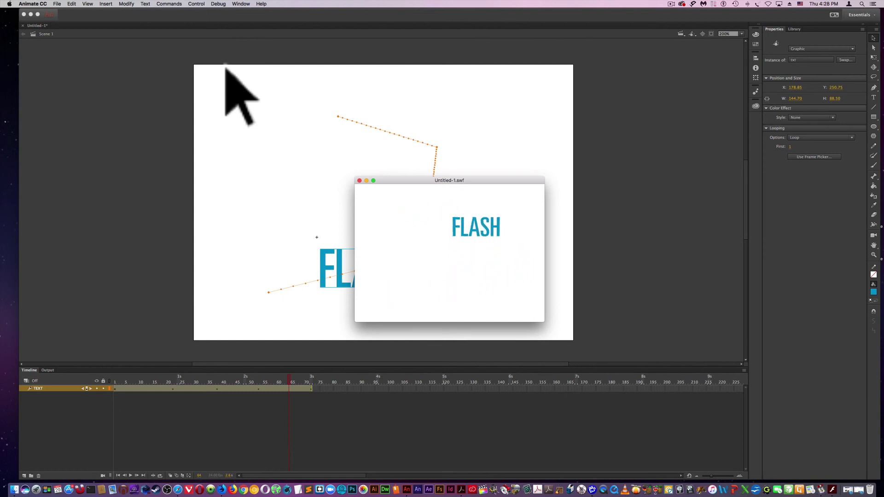
pyautogui.moveTo(387, 179); pyautogui.dragTo(357, 126)
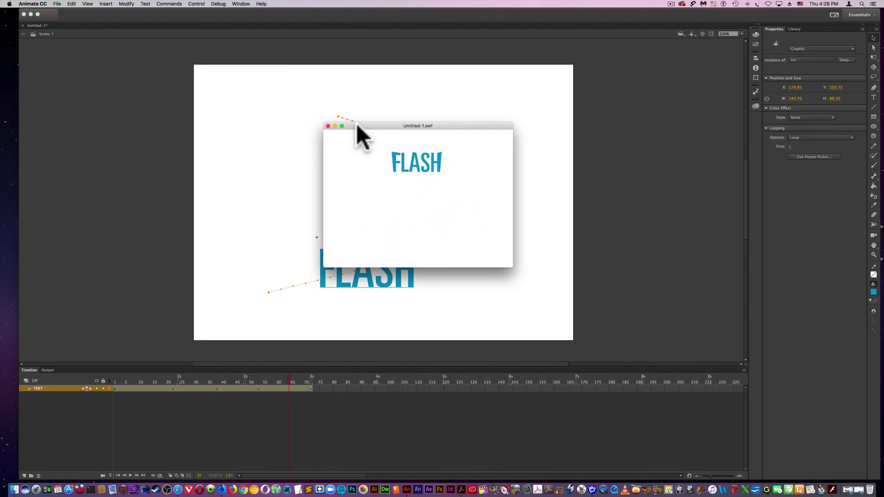
pyautogui.click(328, 125)
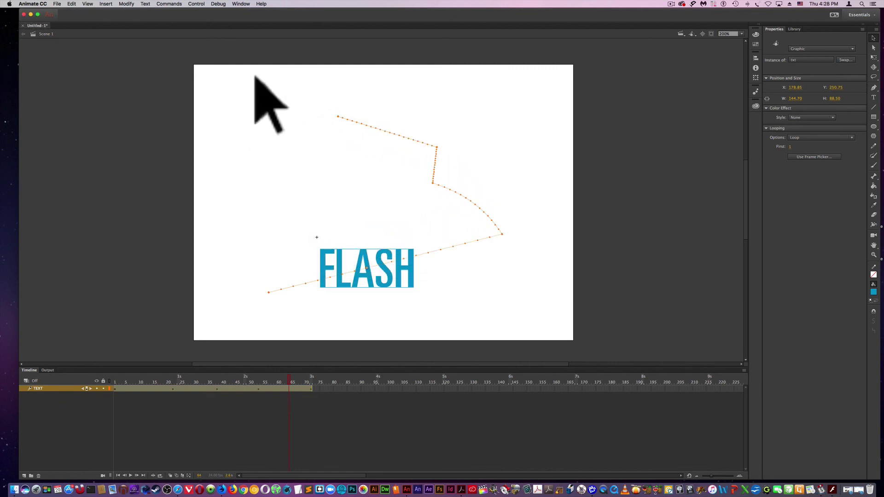